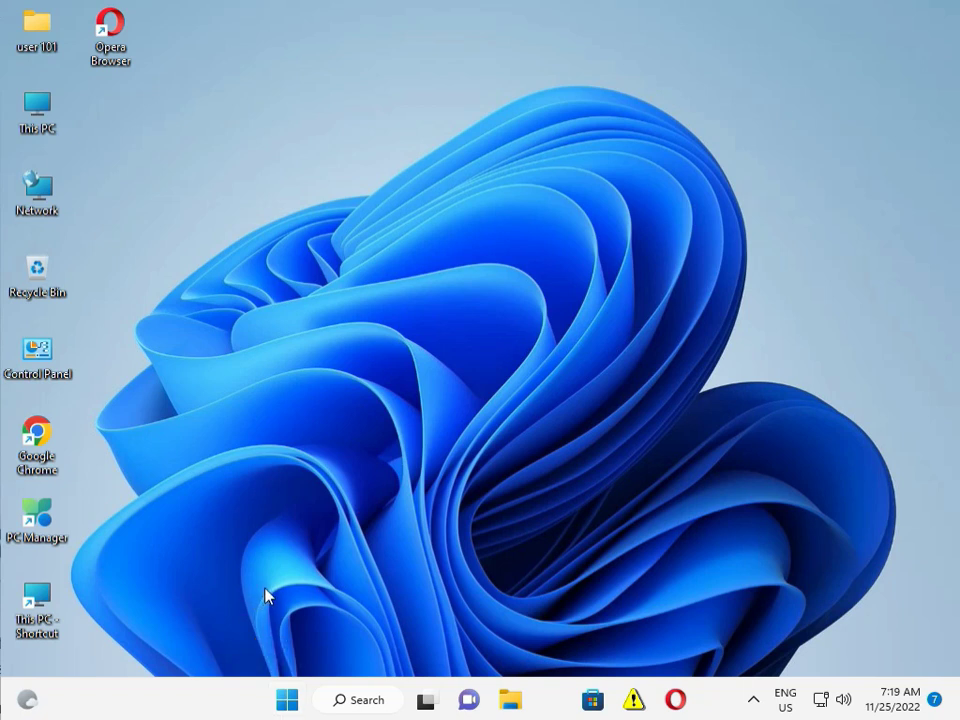
Open the list of other troubleshooters in the Windows system settings.
left_click(287, 701)
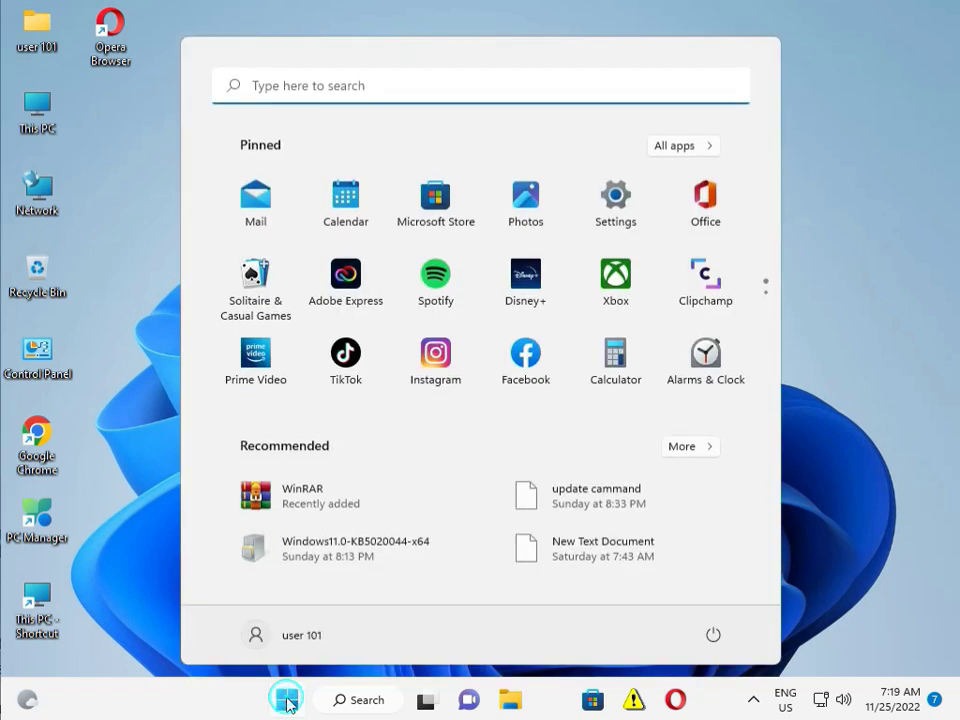
left_click(616, 204)
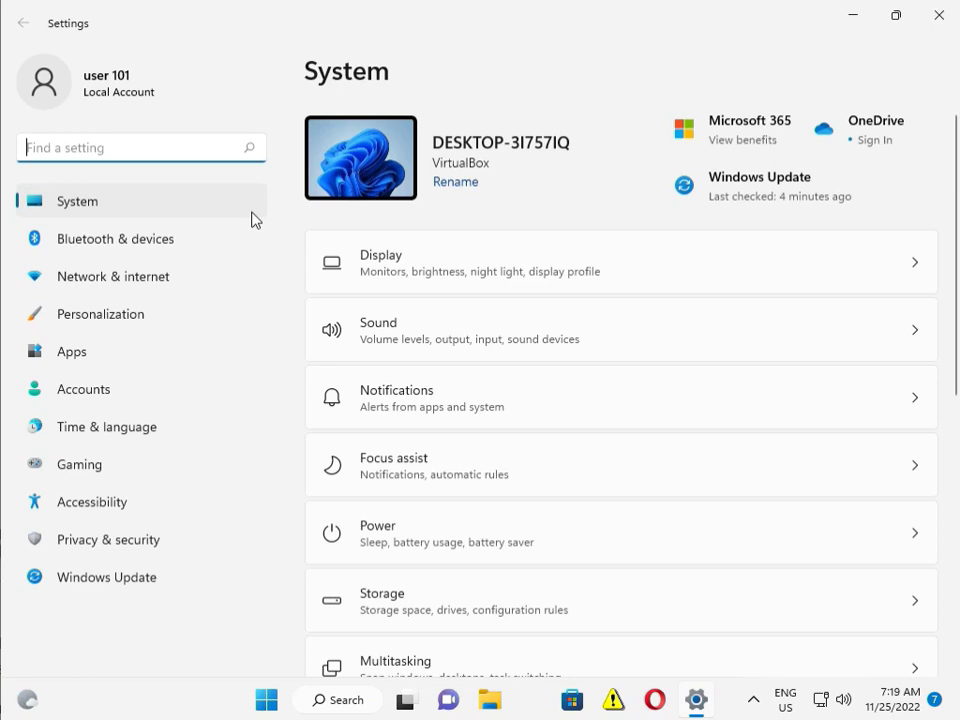
scroll(519, 523, "down", 3)
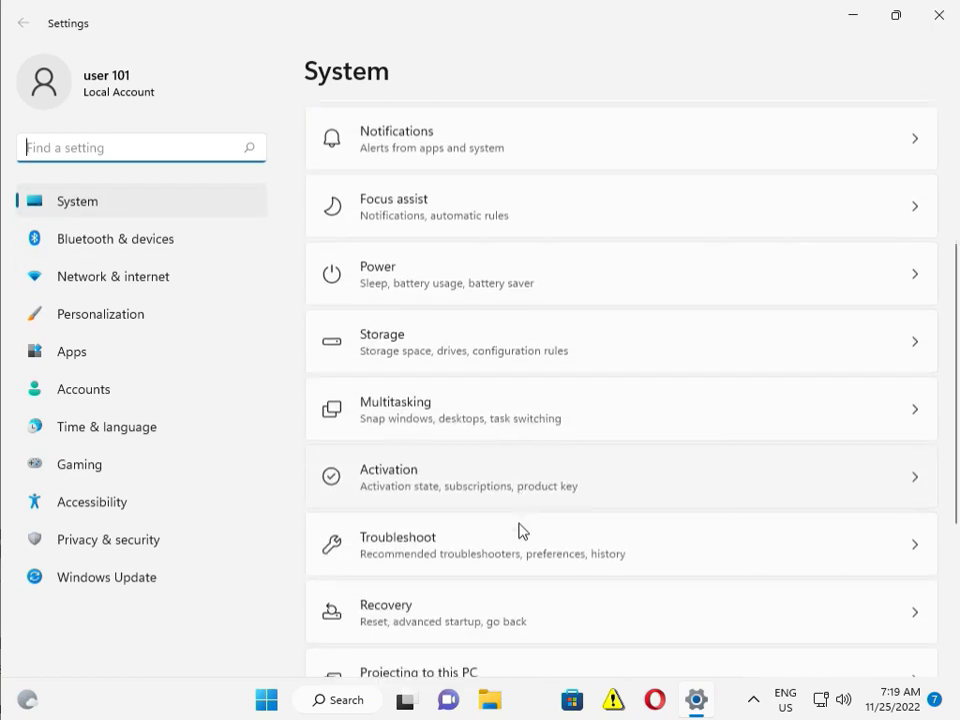
left_click(423, 462)
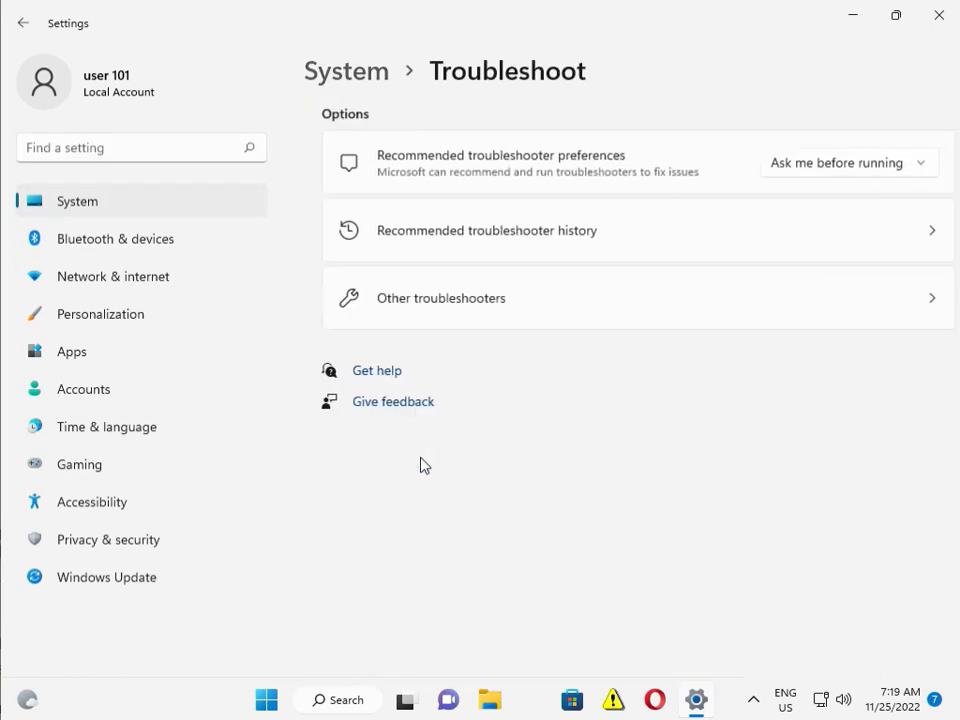
left_click(542, 302)
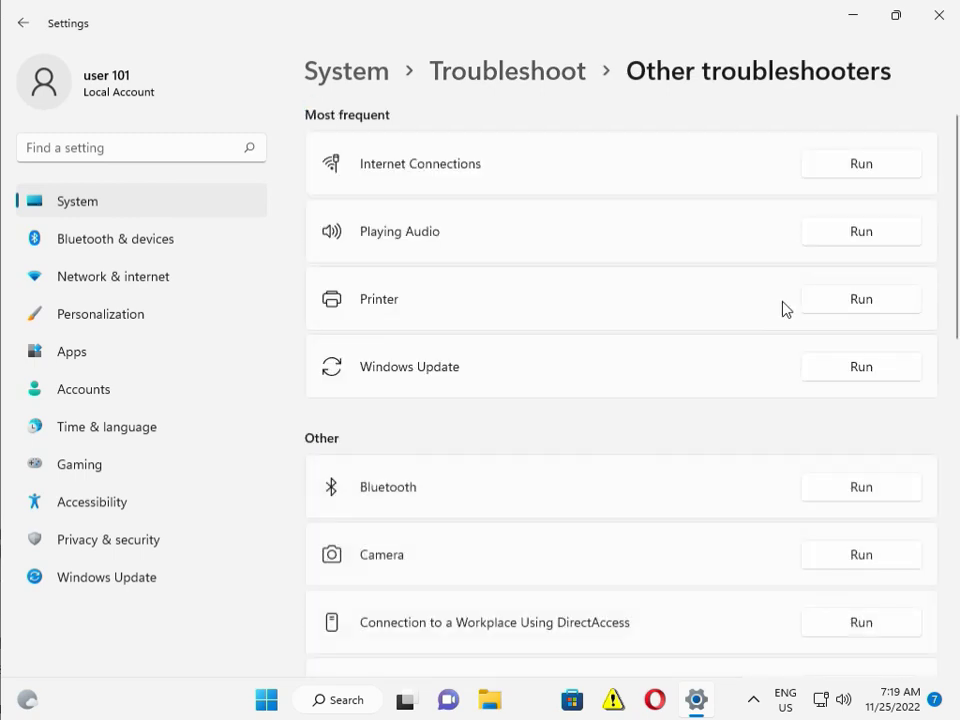
Run the Printer troubleshooter, and close it and the Settings window when it finishes.
left_click(838, 302)
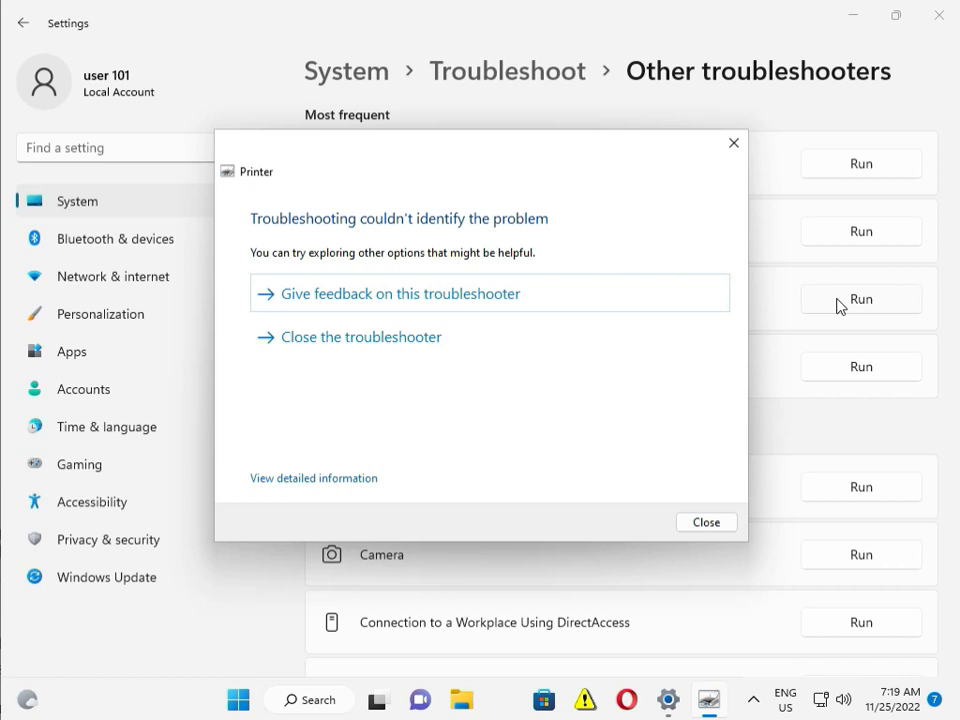
left_click(729, 146)
left_click(939, 15)
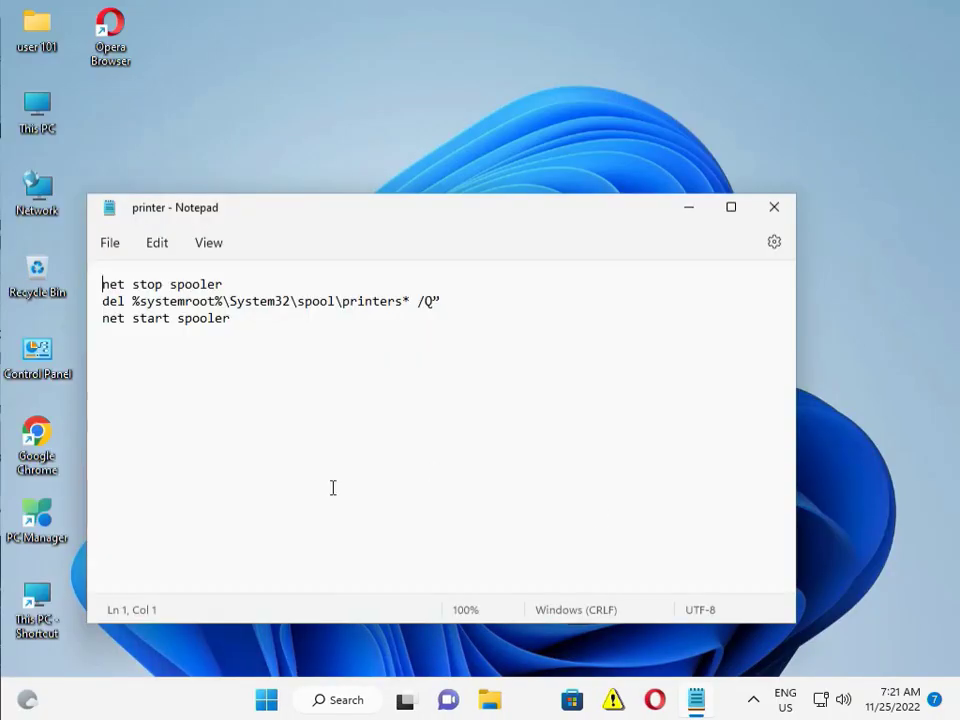
Search for cmd and run Command Prompt as administrator, allowing it to make changes to the device.
left_click(258, 699)
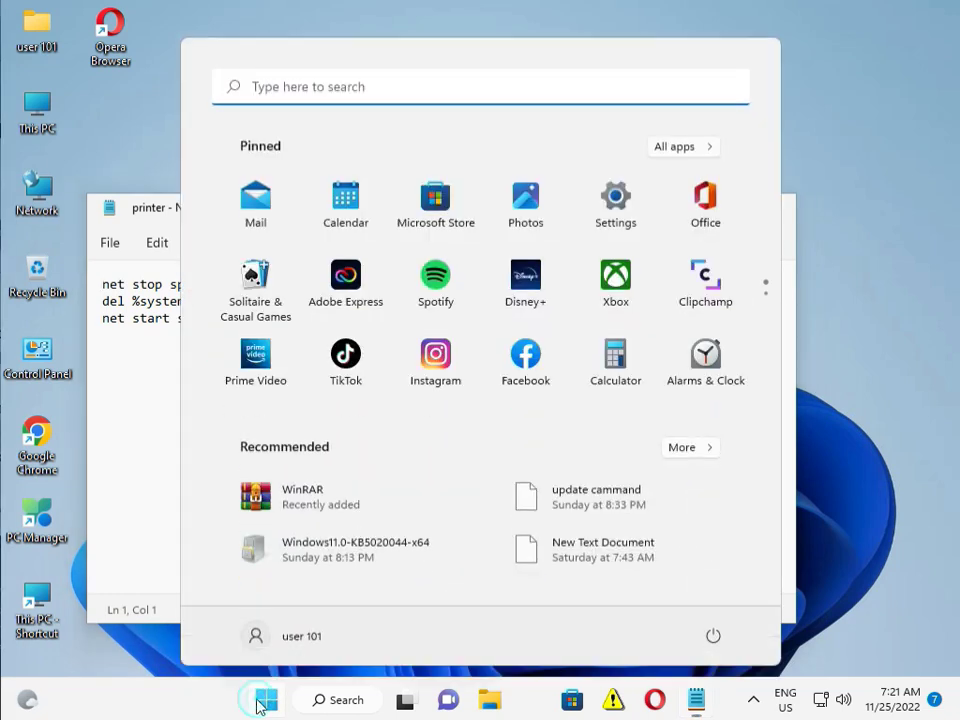
type("cmd")
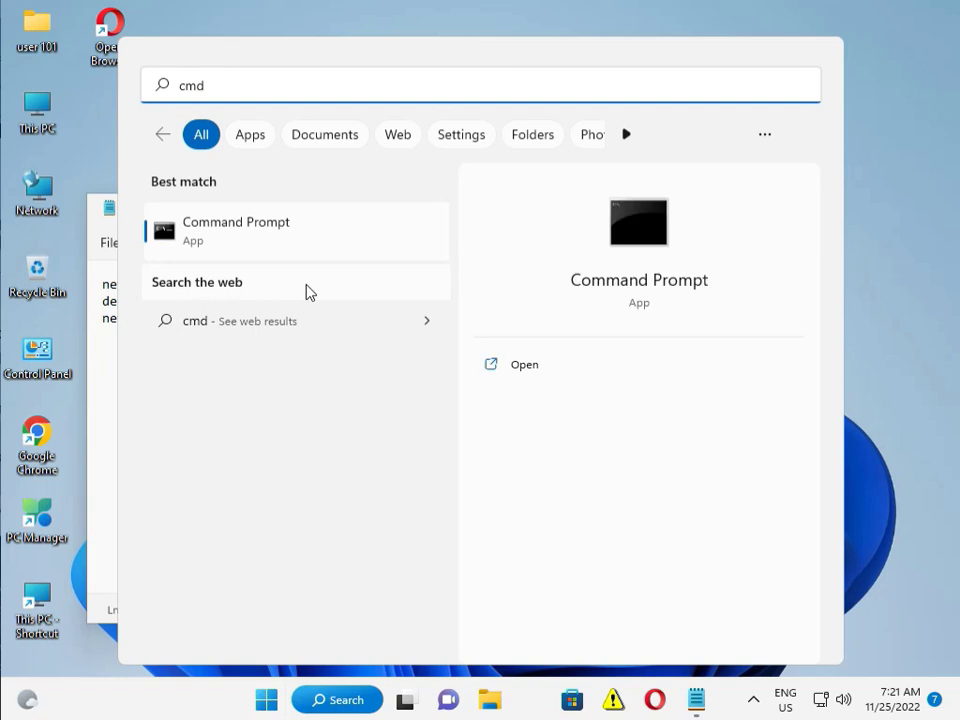
right_click(292, 247)
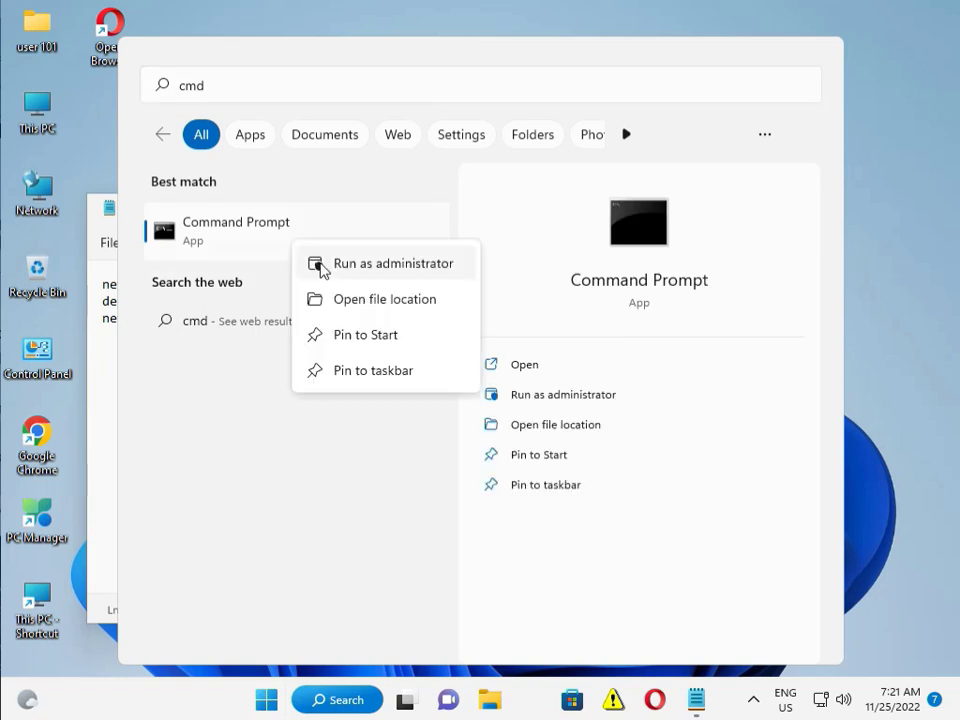
left_click(325, 268)
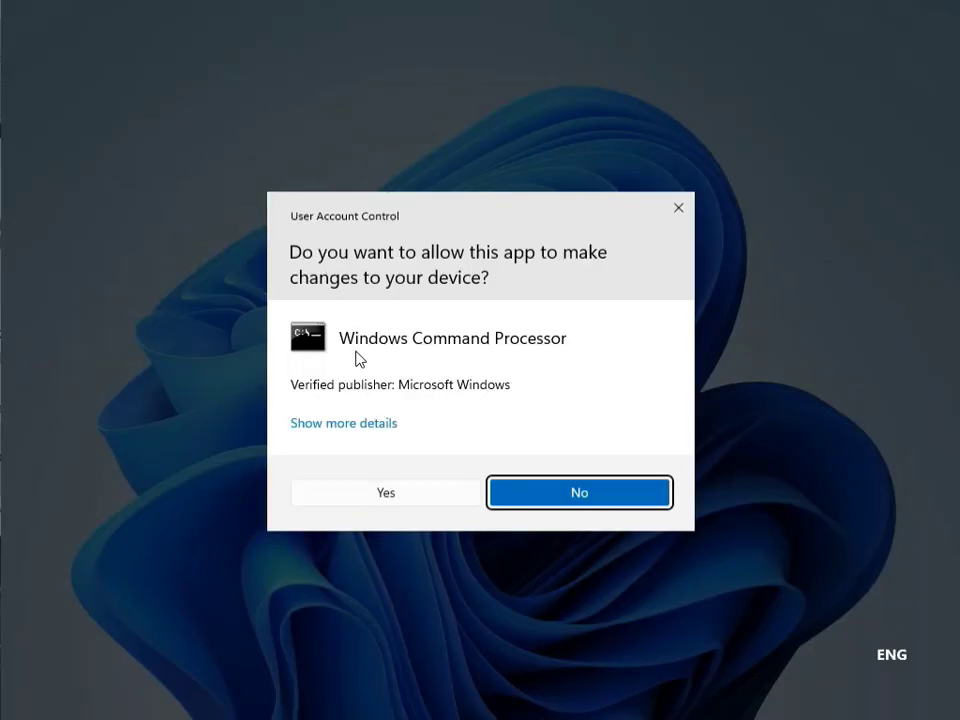
left_click(402, 495)
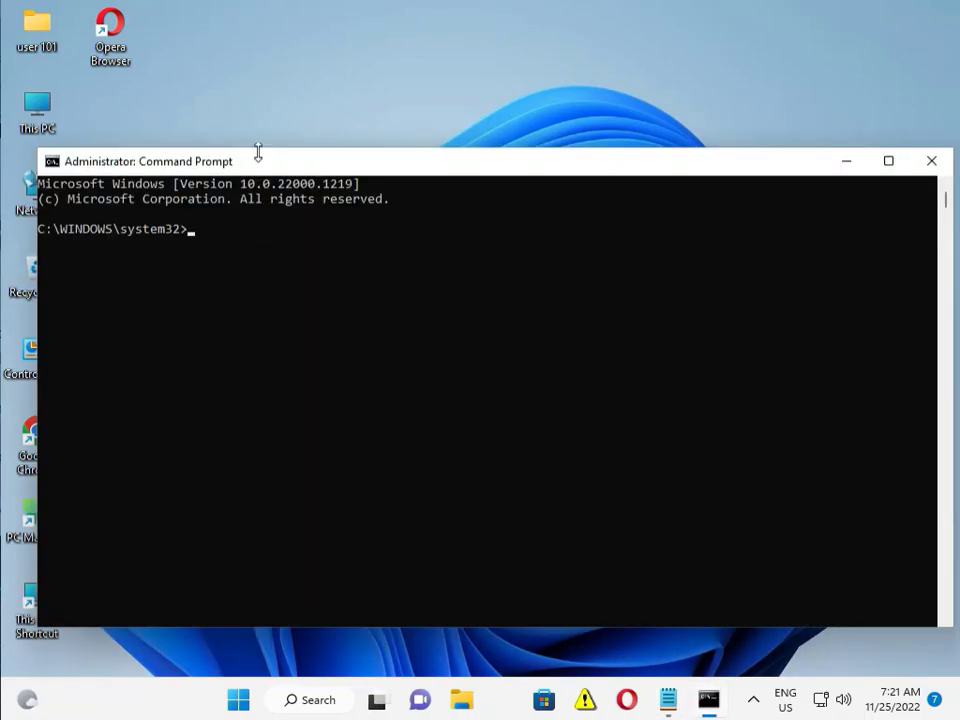
Copy the net stop spooler line from the printer text file and run it in Command Prompt.
left_click(668, 700)
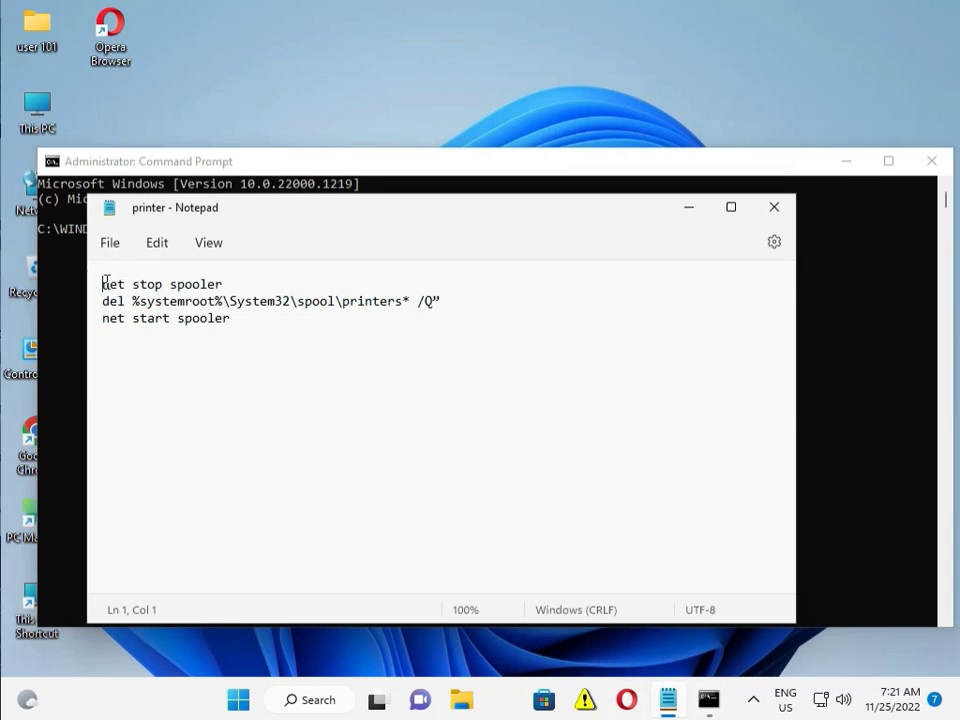
left_click_drag(102, 283, 222, 284)
key("ctrl+c")
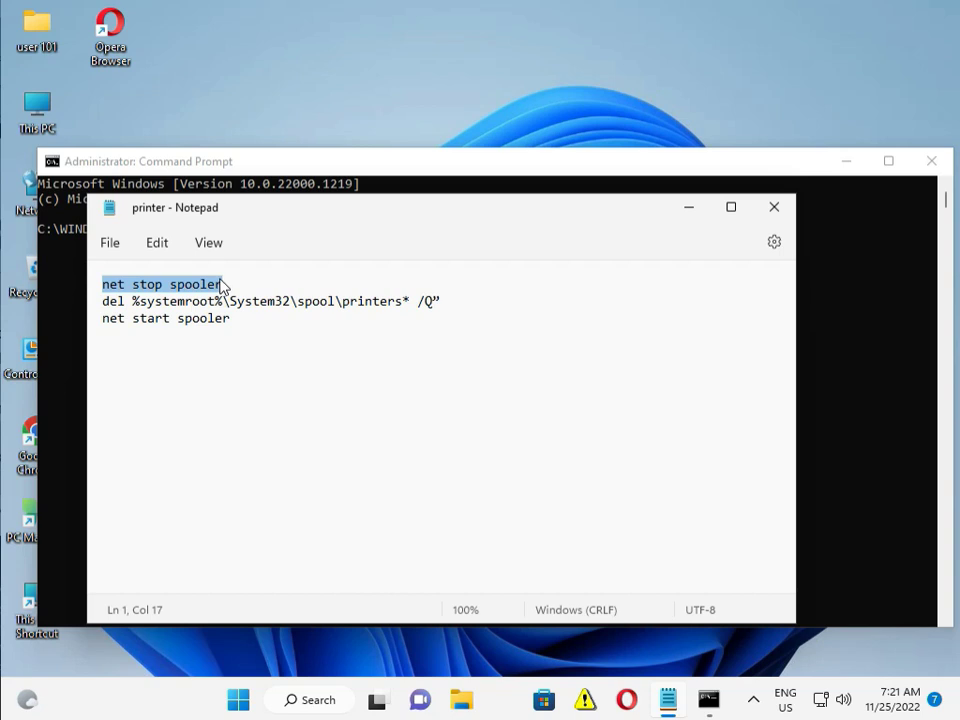
left_click(218, 162)
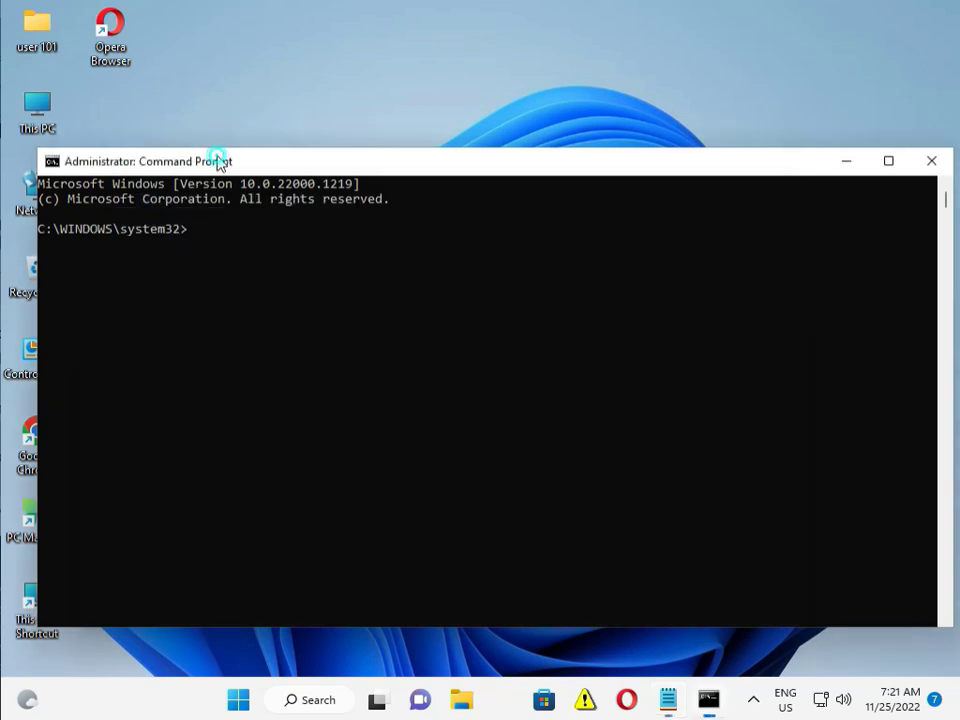
right_click(193, 238)
key("Return")
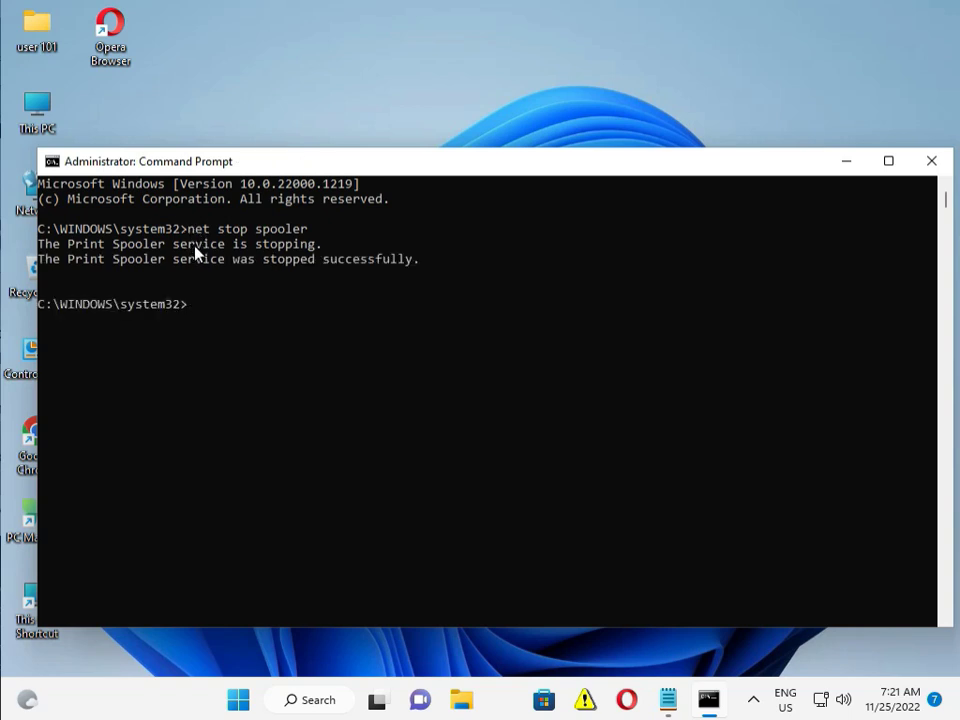
Try to run the del %systemroot%\System32\spool\printers* /Q” line from the printer text file in Command Prompt.
left_click(668, 700)
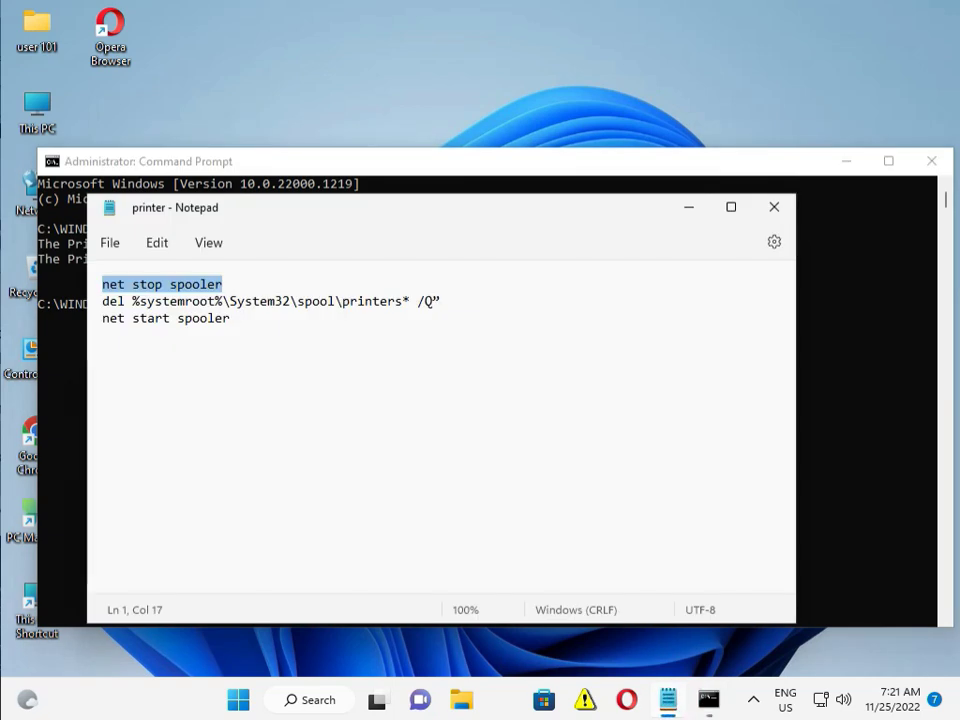
left_click_drag(104, 301, 439, 304)
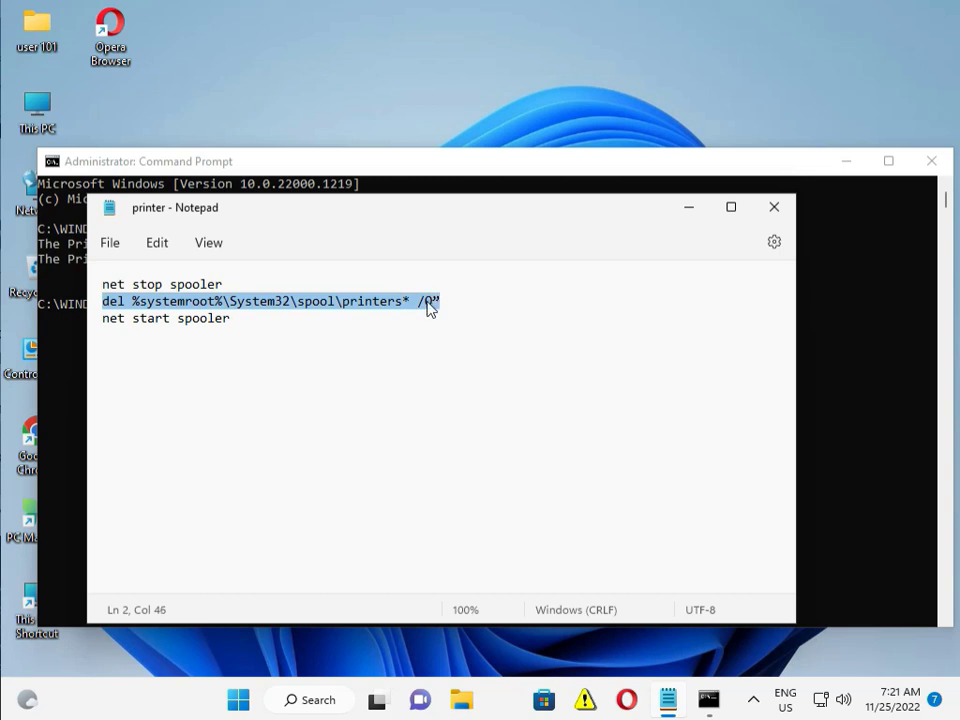
right_click(421, 308)
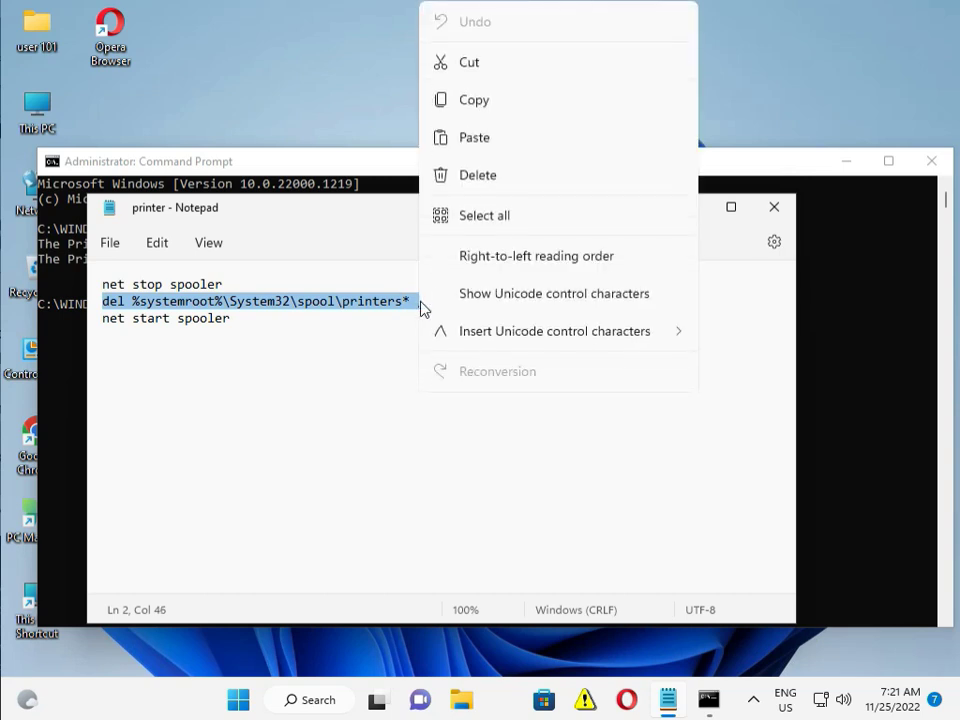
left_click(486, 101)
left_click(405, 161)
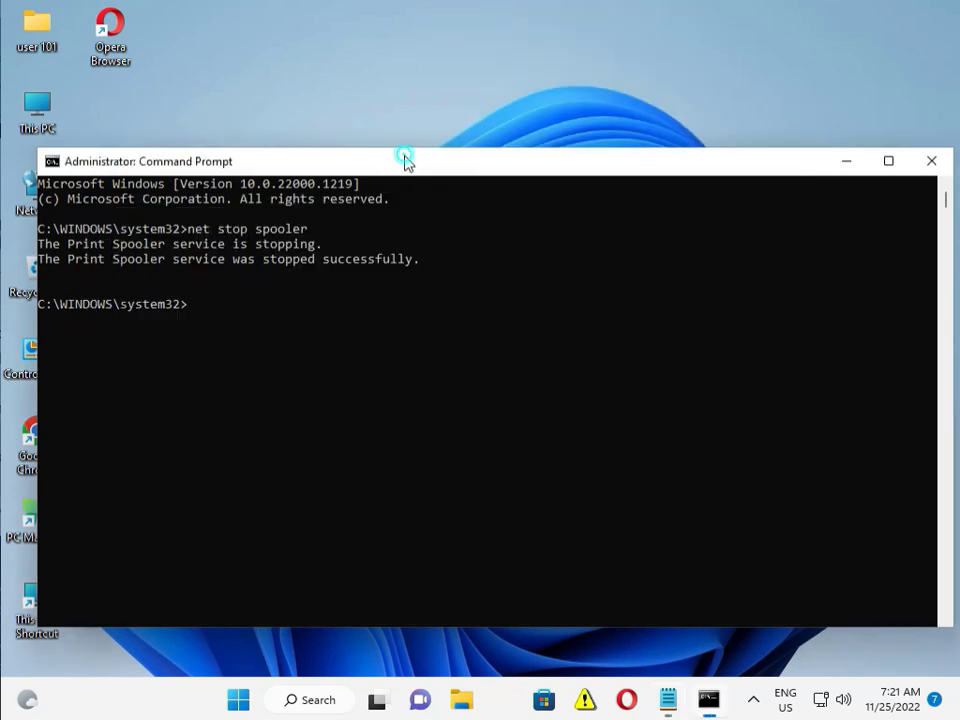
right_click(190, 305)
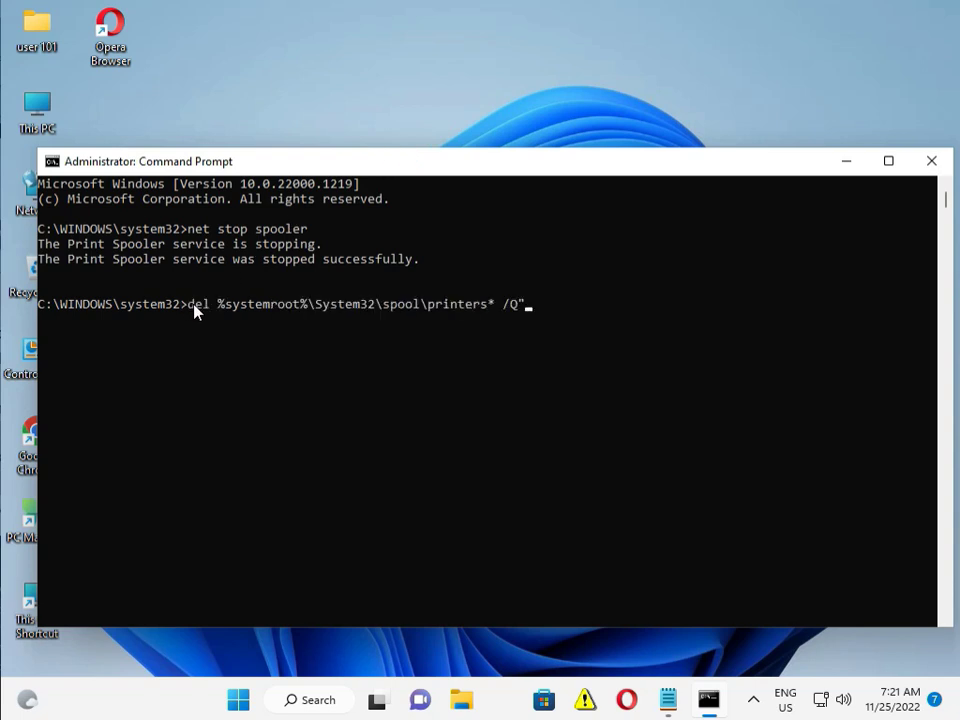
key("Return")
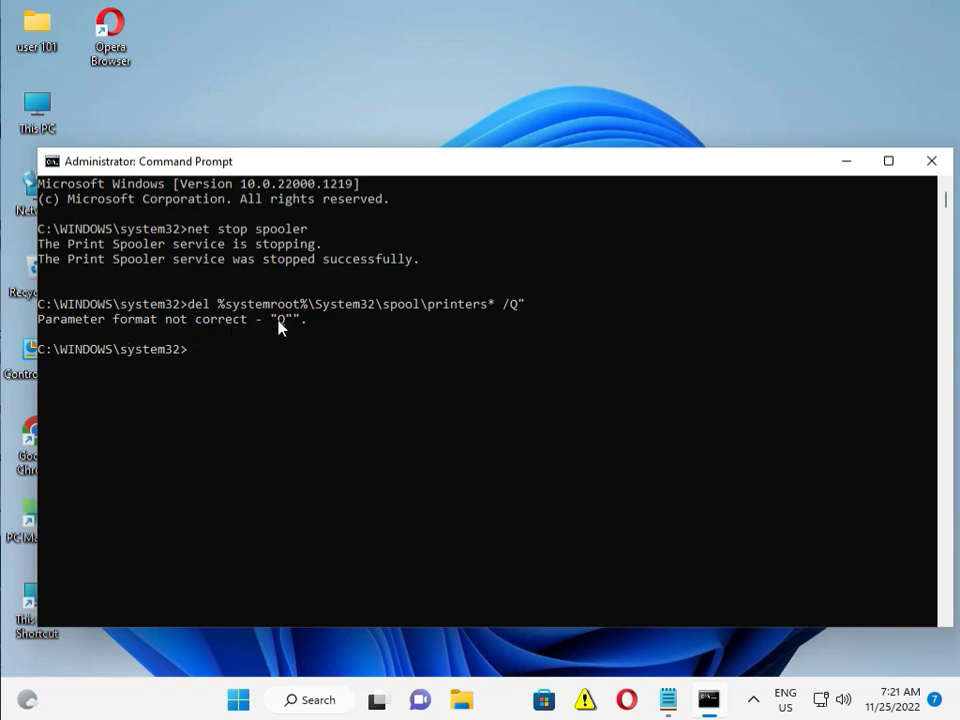
Run the net start spooler line from the printer text file in Command Prompt, and close both windows.
left_click(669, 703)
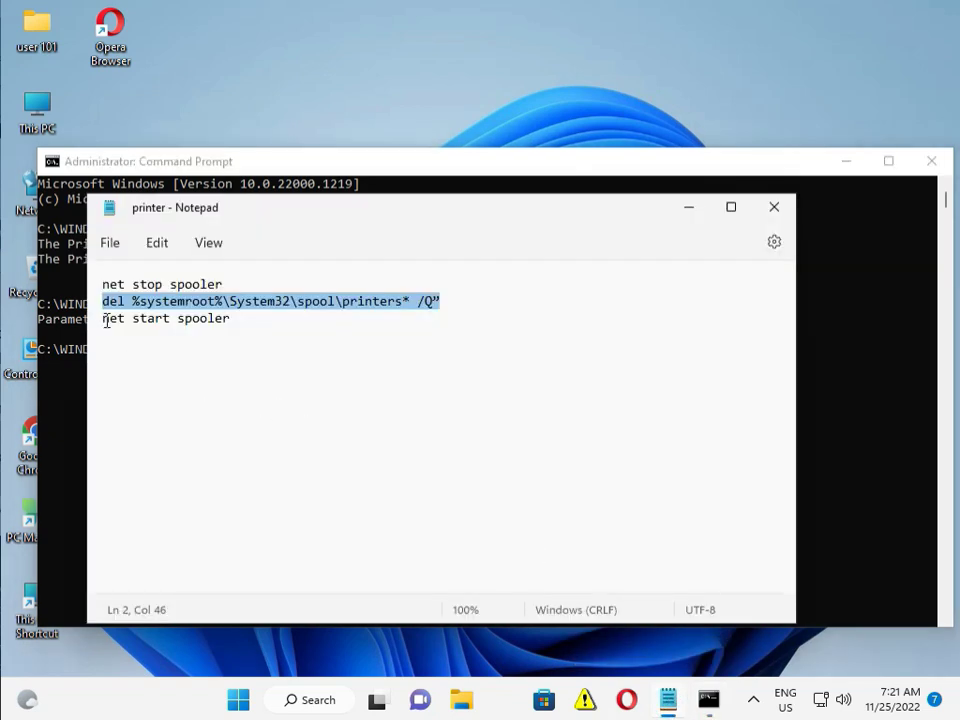
left_click_drag(103, 320, 240, 320)
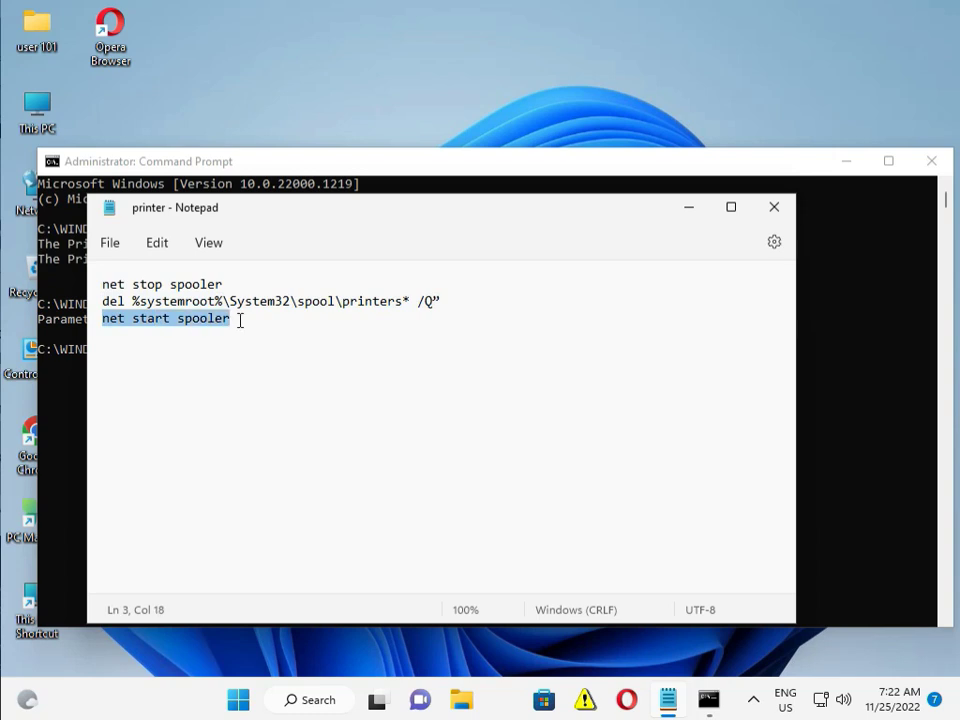
left_click(224, 160)
key("ctrl+v")
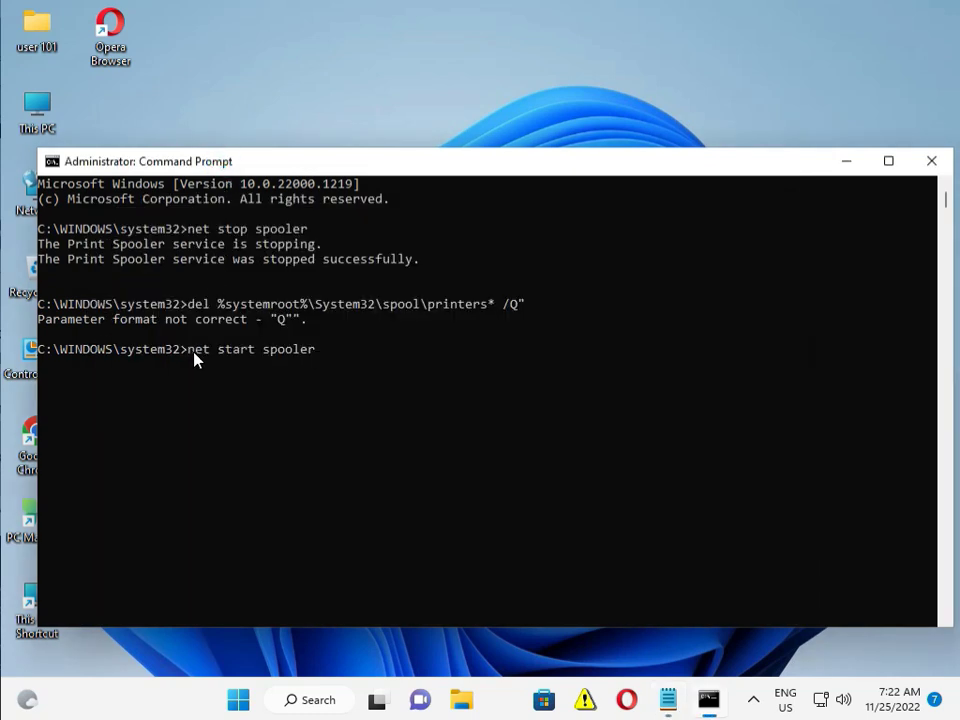
key("Return")
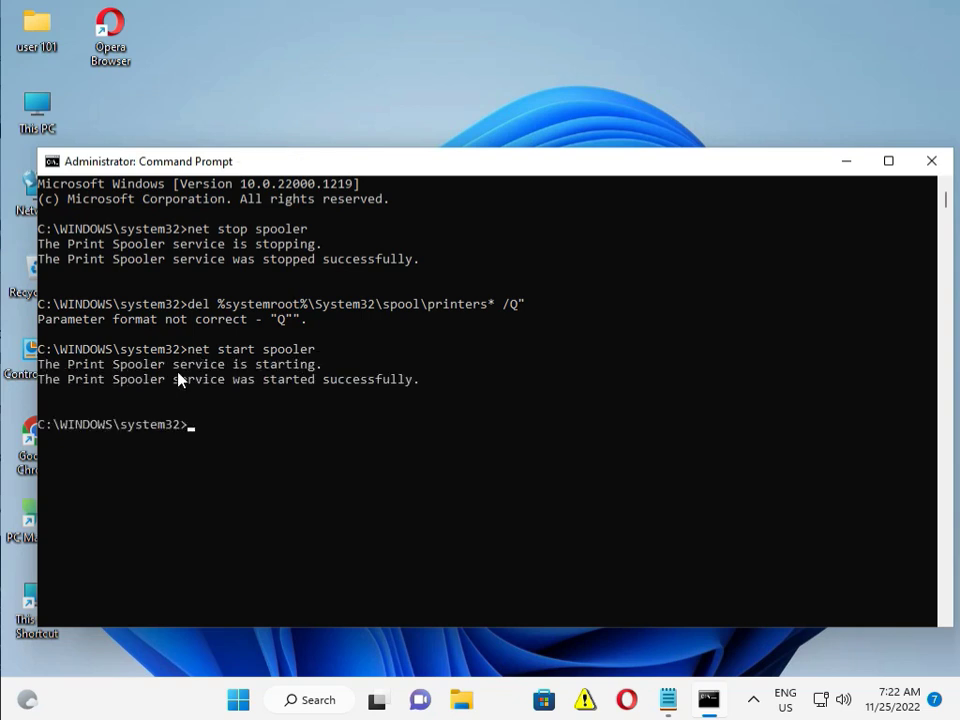
left_click(938, 164)
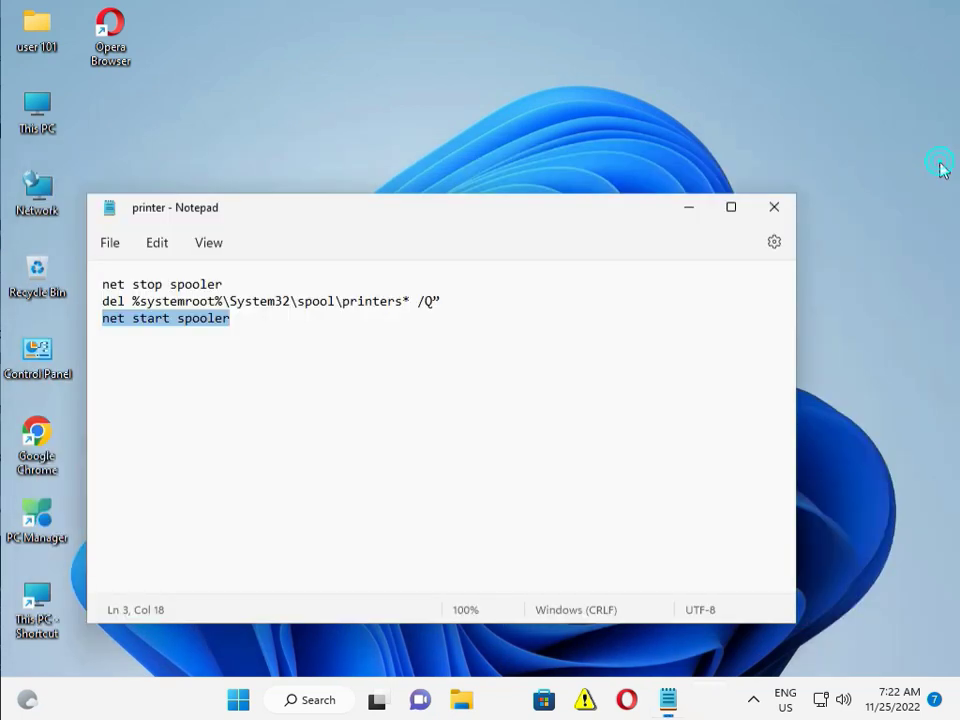
key("alt+F4")
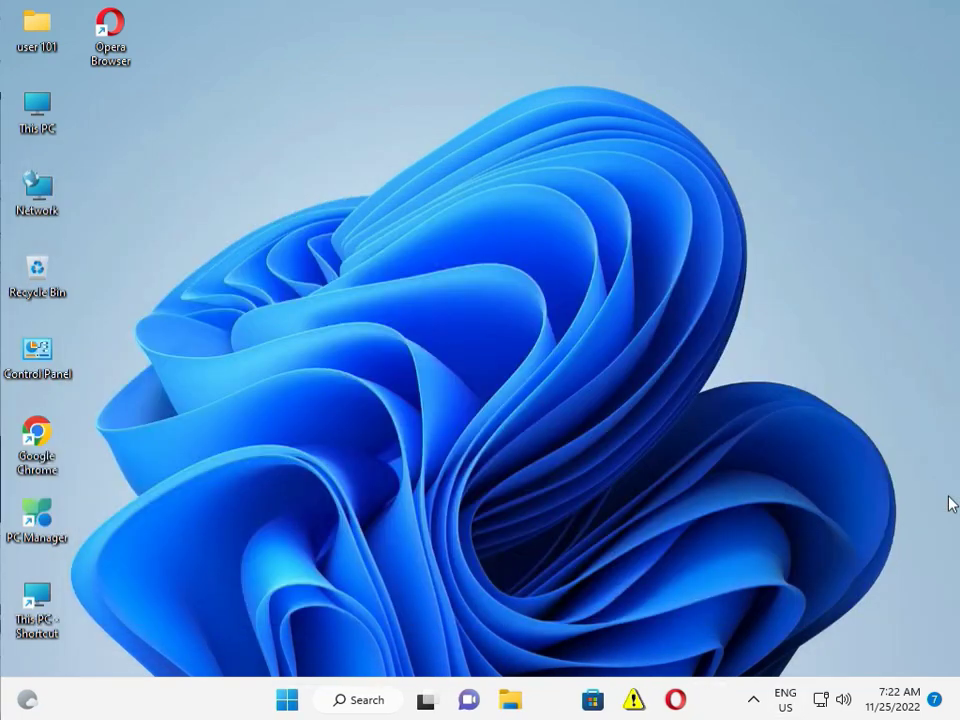
Search for regedit and open Registry Editor, allowing it to make changes to the device.
left_click(294, 688)
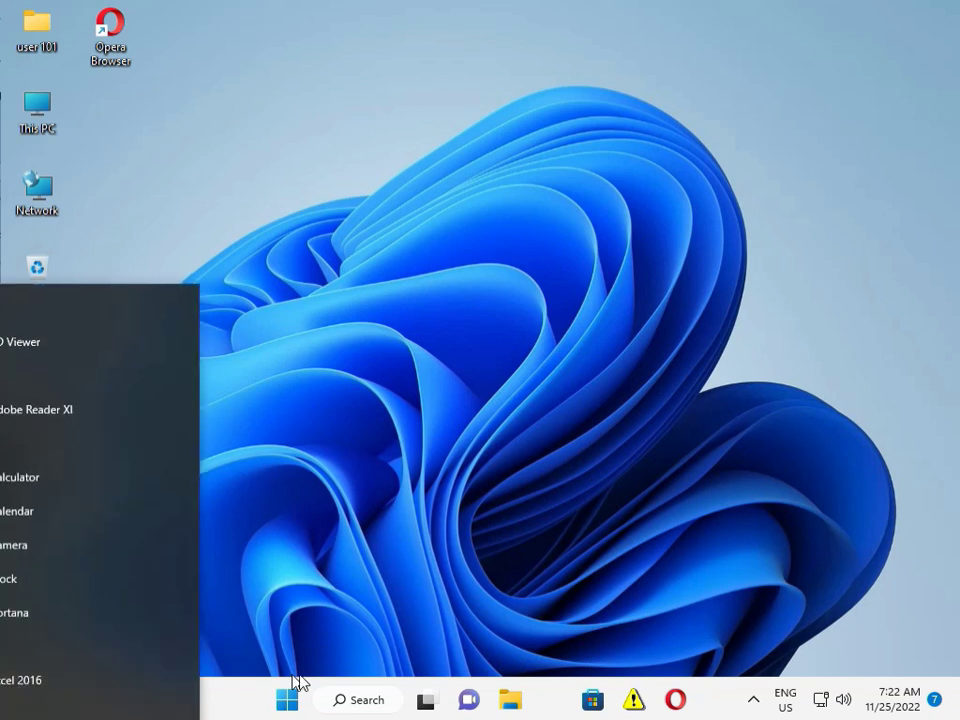
left_click(304, 704)
left_click(304, 704)
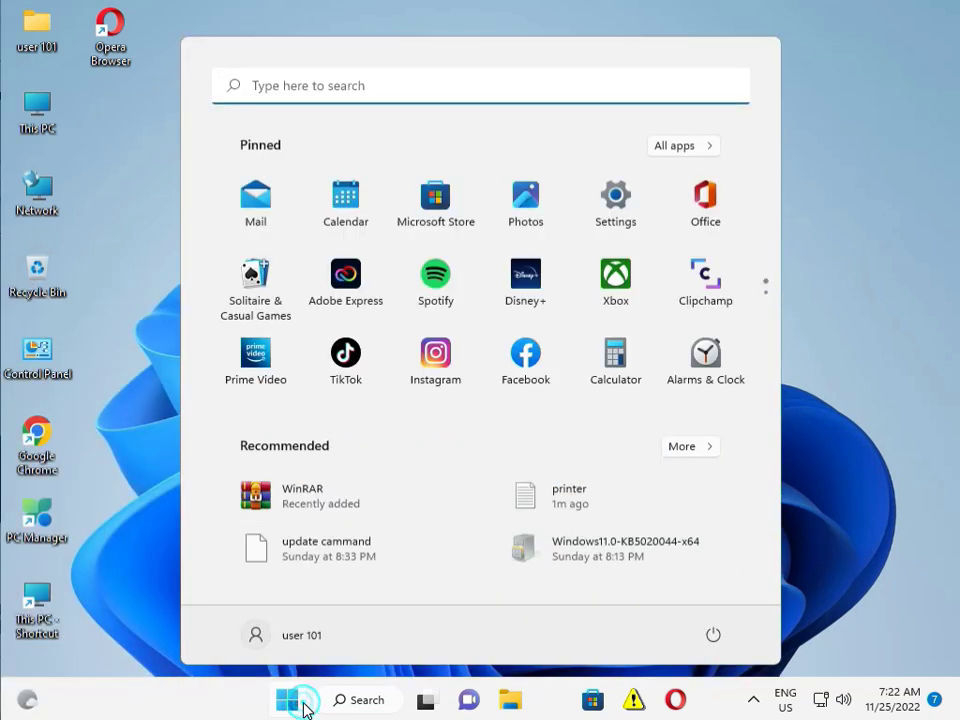
type("re")
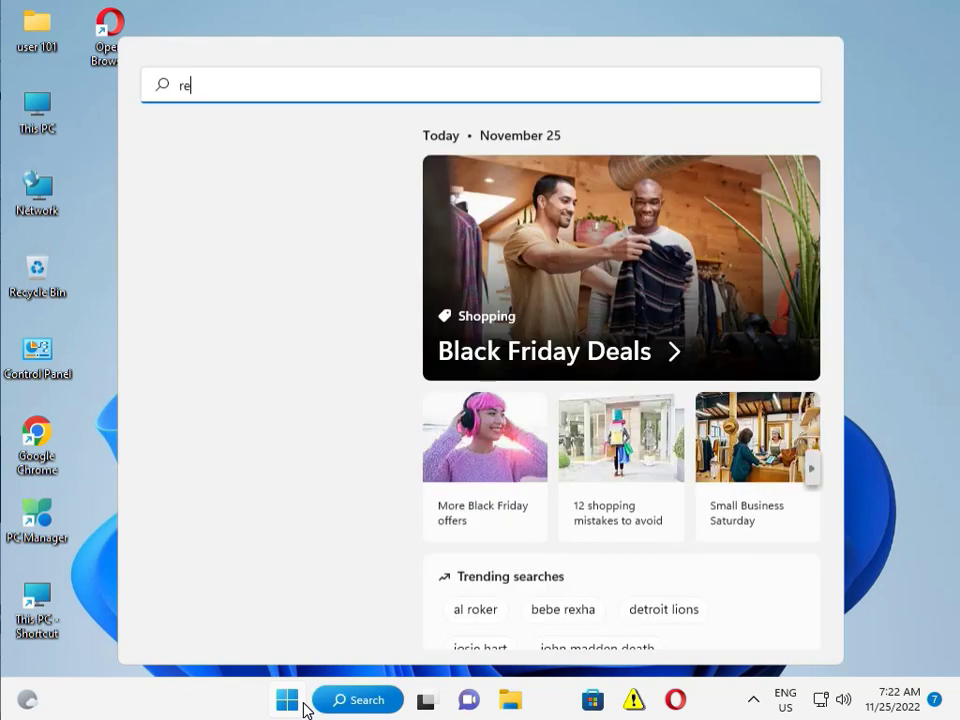
type("gedi")
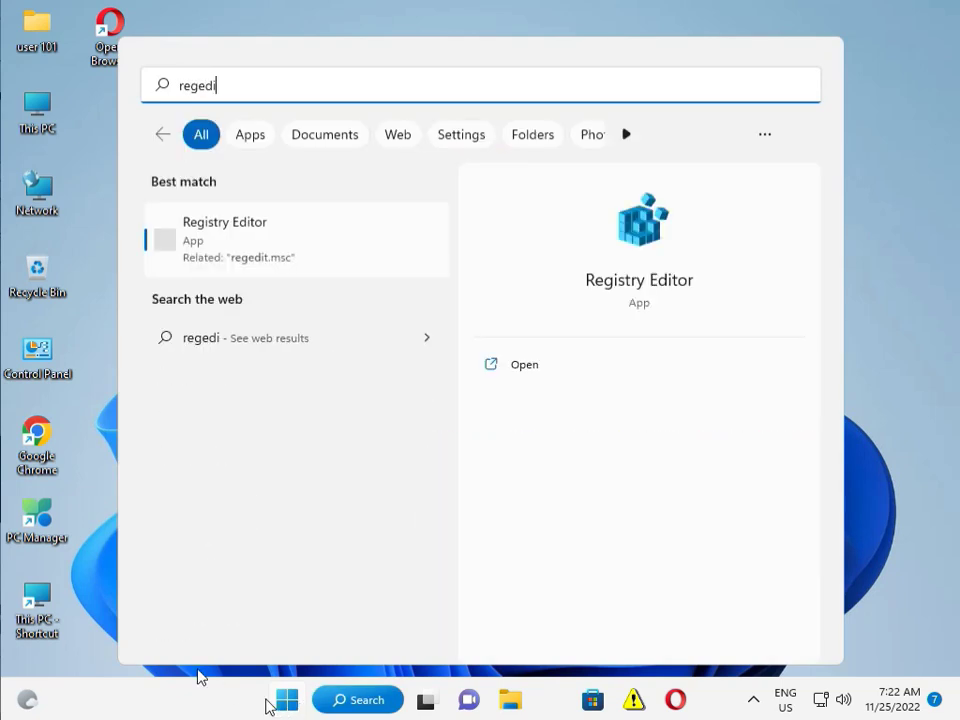
left_click(286, 237)
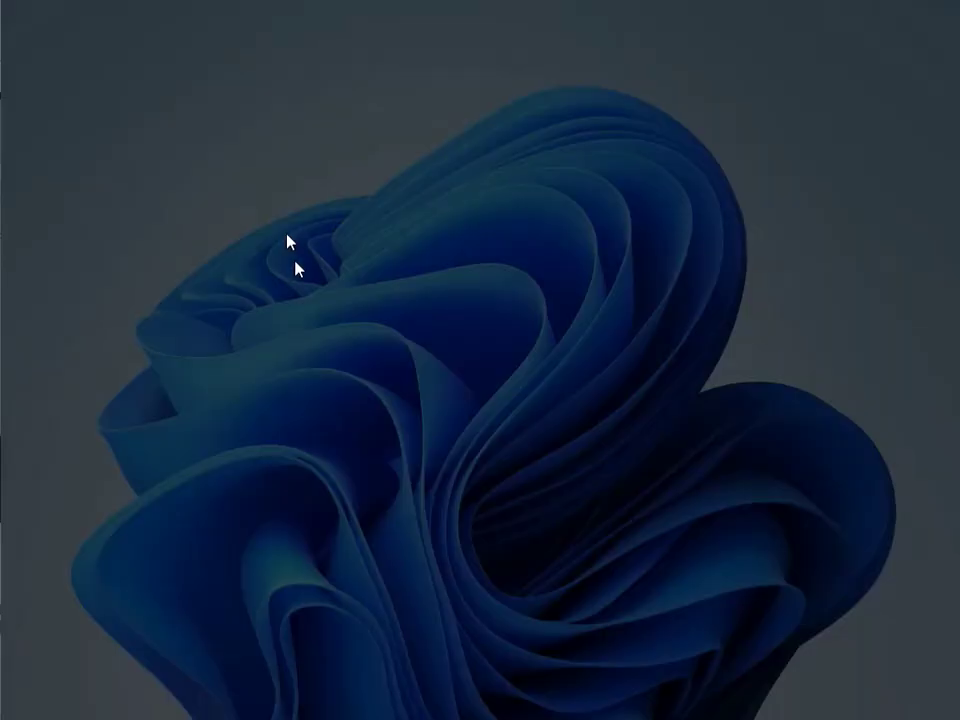
left_click(375, 496)
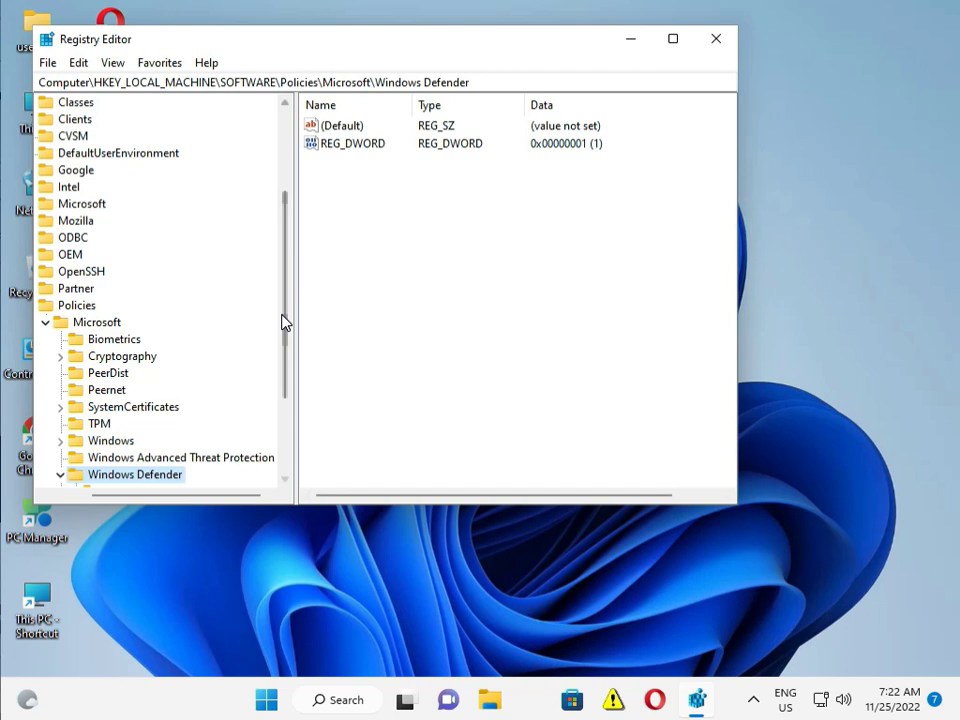
Go back to the root of the registry tree, collapse HKEY_LOCAL_MACHINE and re-expand it to its main subkeys.
left_click_drag(281, 313, 305, 228)
scroll(208, 186, "up", 3)
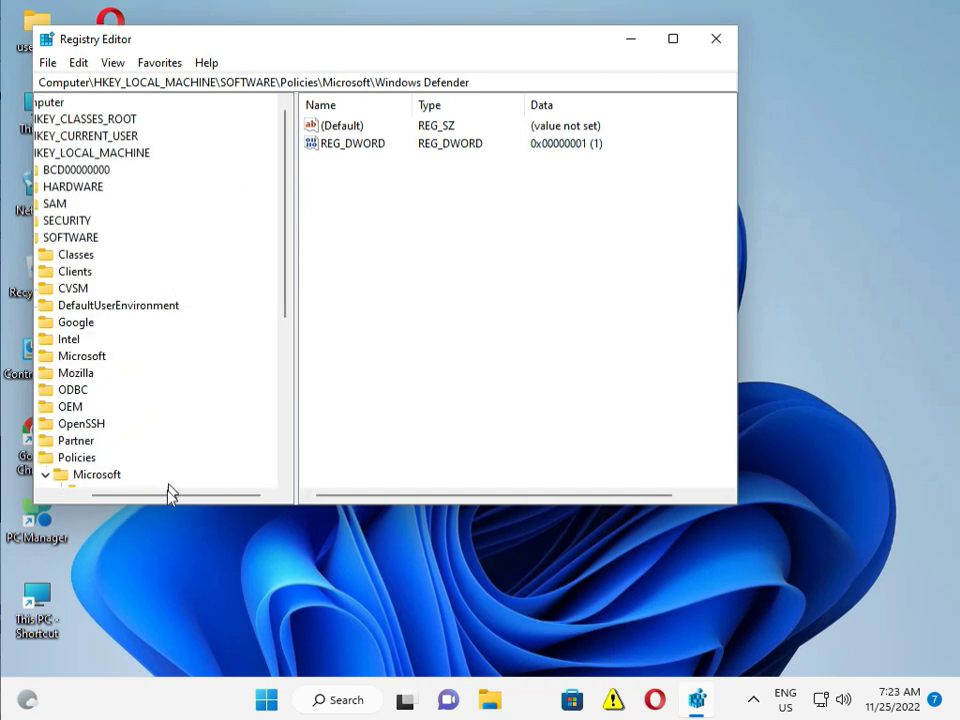
left_click_drag(88, 495, 50, 495)
left_click(59, 153)
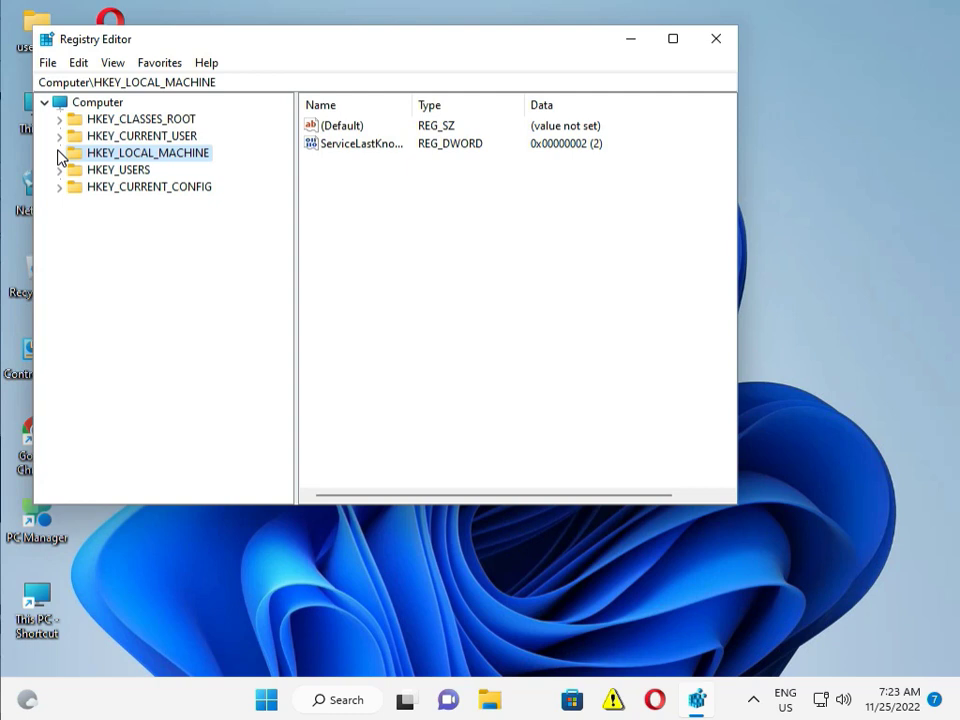
left_click(59, 153)
left_click(76, 186)
left_click(75, 186)
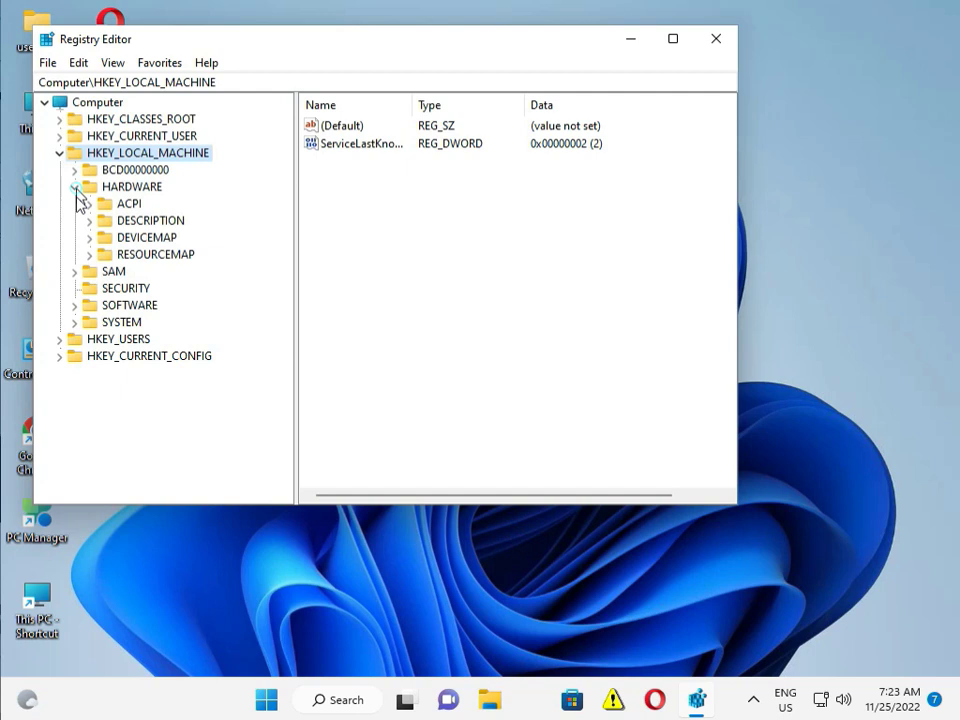
left_click(75, 186)
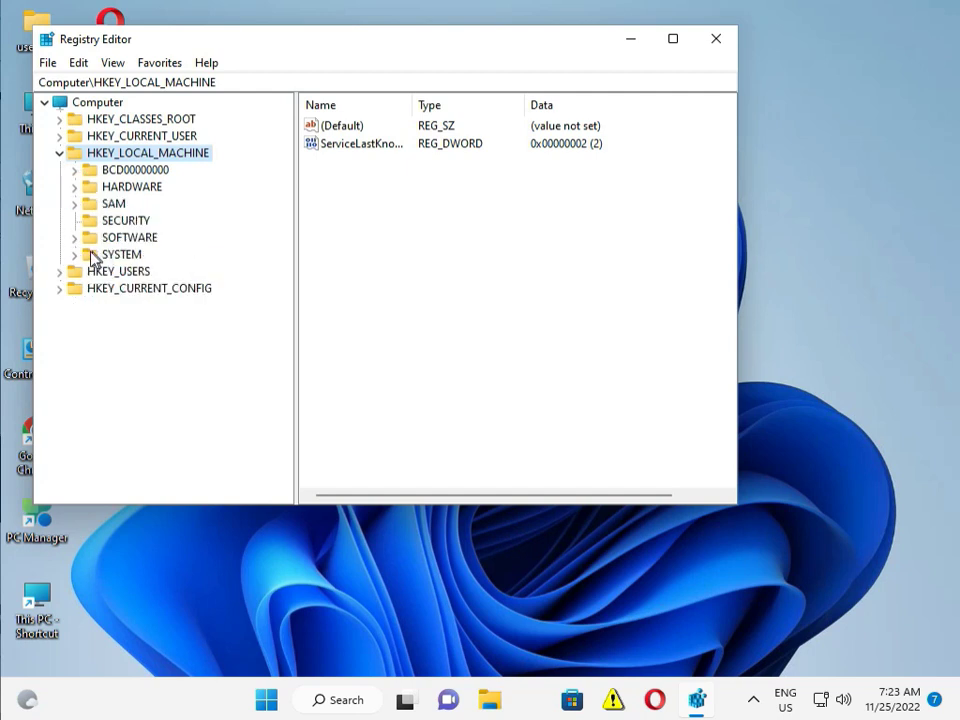
Expand the tree through SOFTWARE, Policies and Microsoft to Windows NT, and widen the key tree to fit the names.
left_click(74, 238)
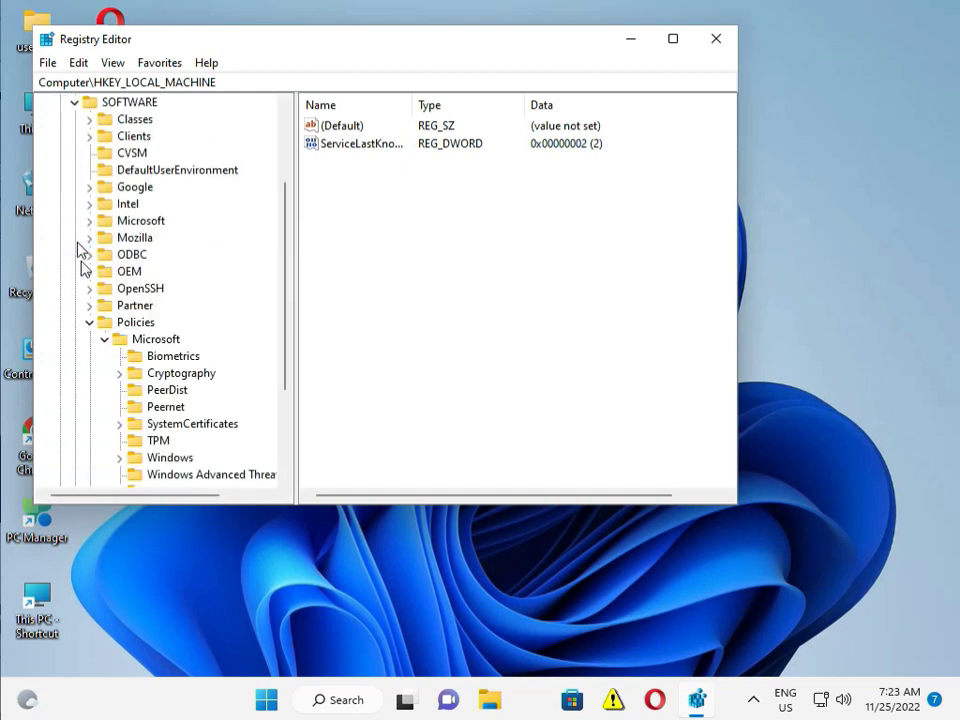
left_click(88, 323)
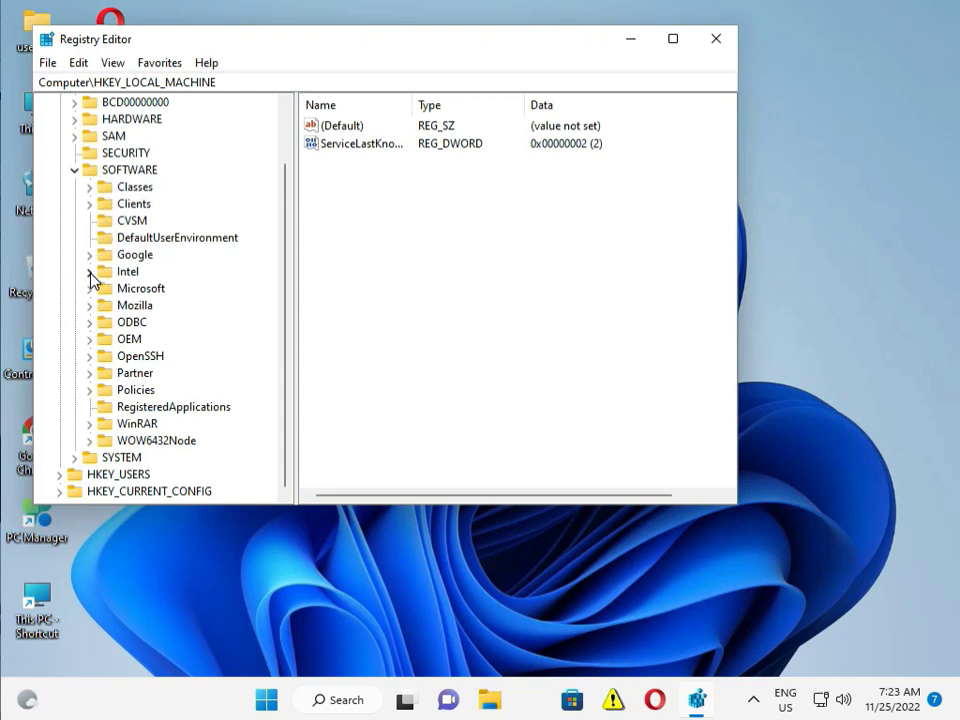
left_click(90, 390)
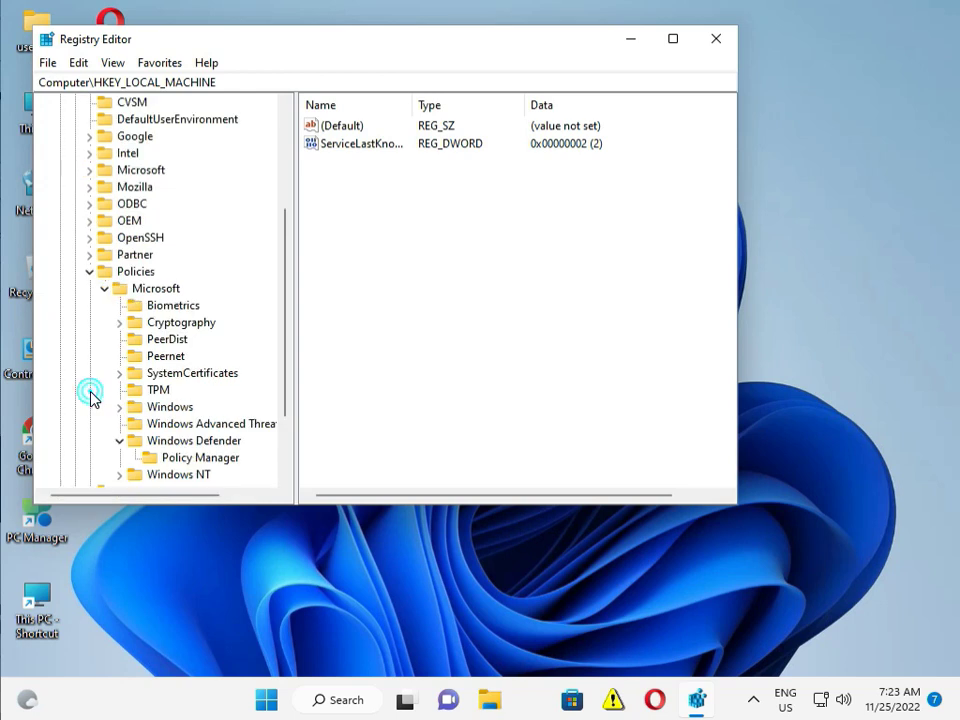
left_click(121, 441)
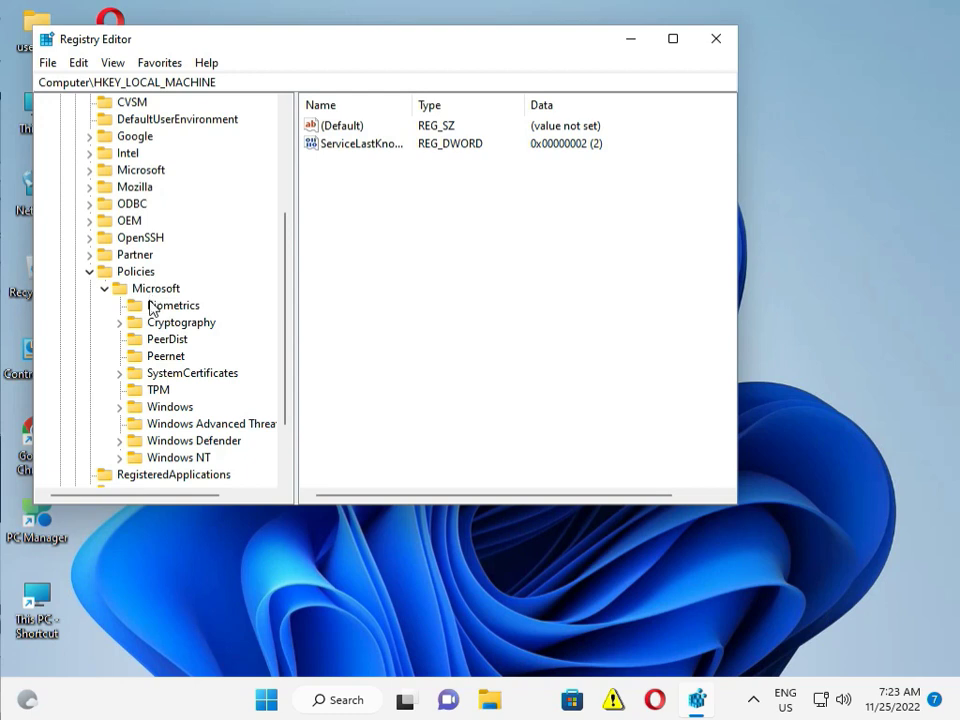
left_click(120, 457)
scroll(167, 452, "down", 1)
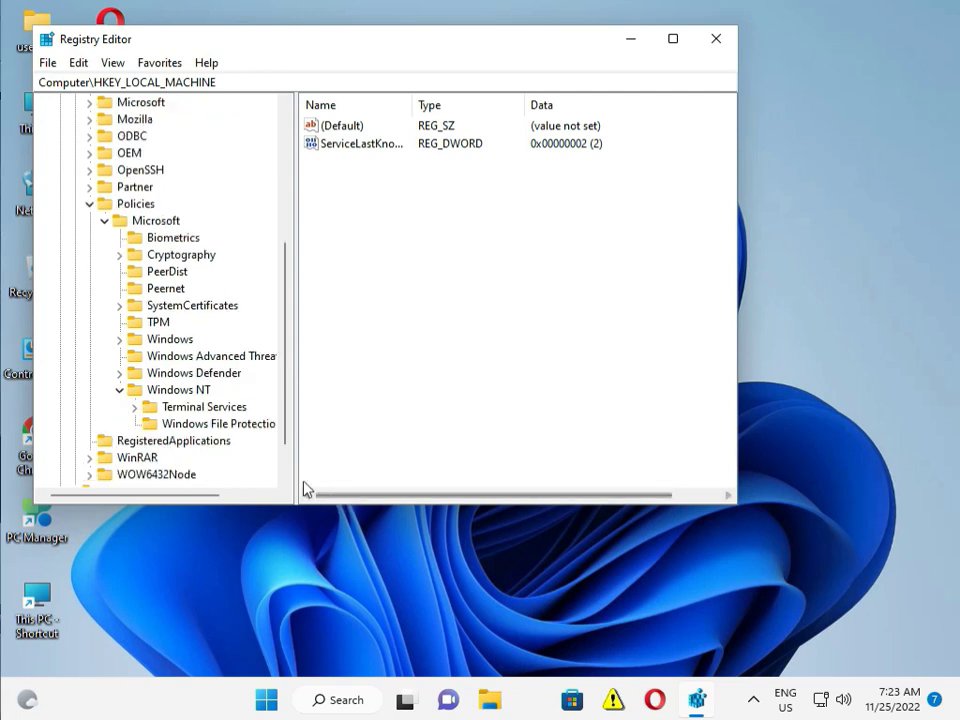
left_click_drag(348, 470, 349, 468)
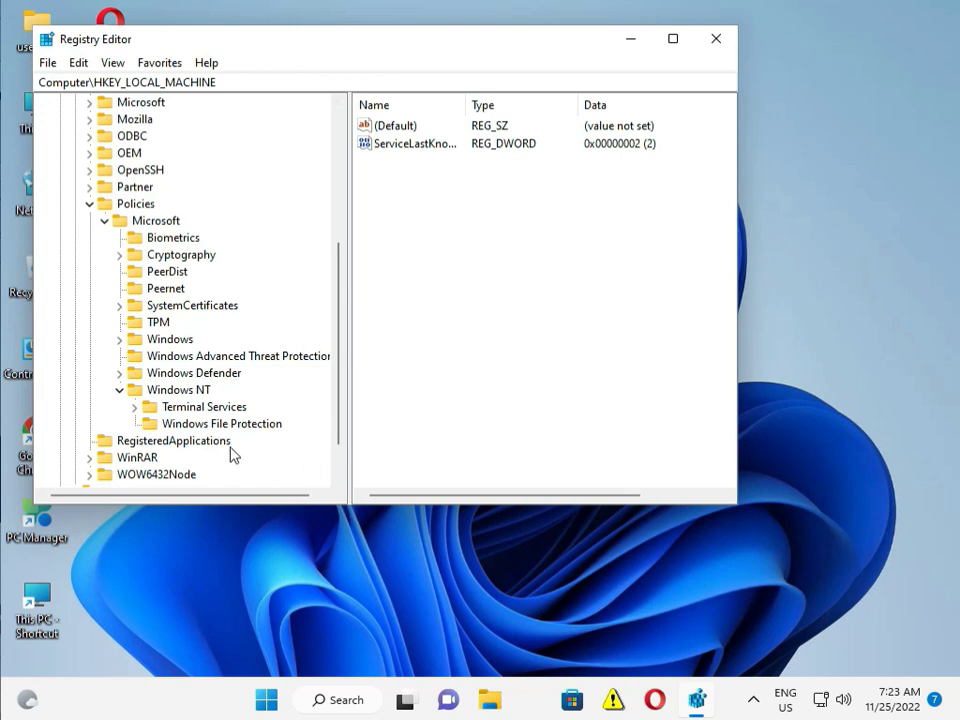
Create a new key named Printers under Windows NT.
right_click(157, 396)
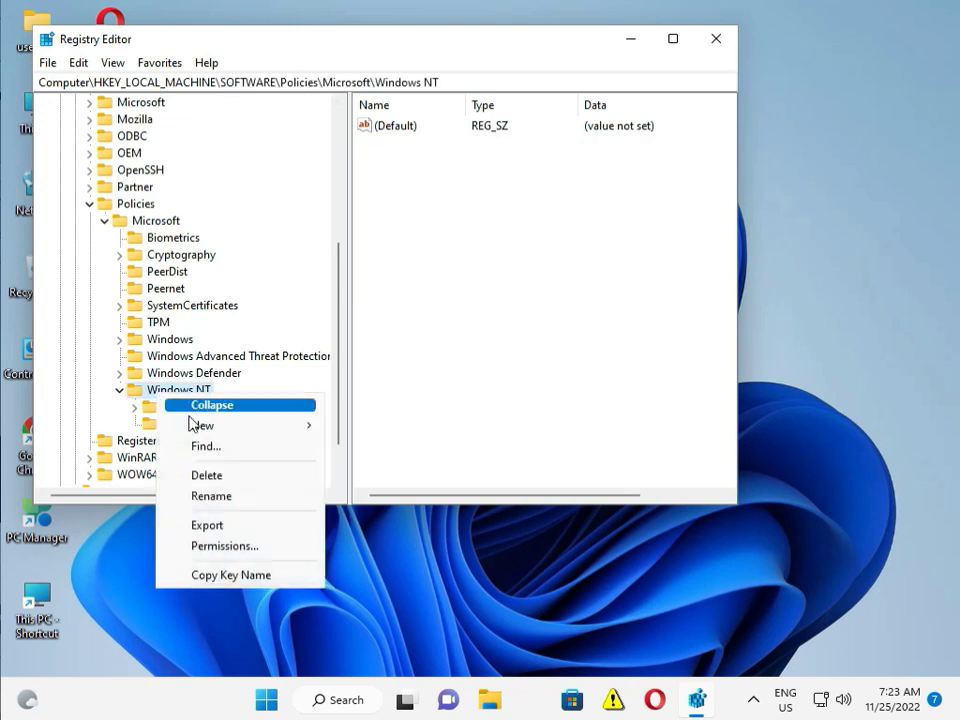
mouse_move(250, 437)
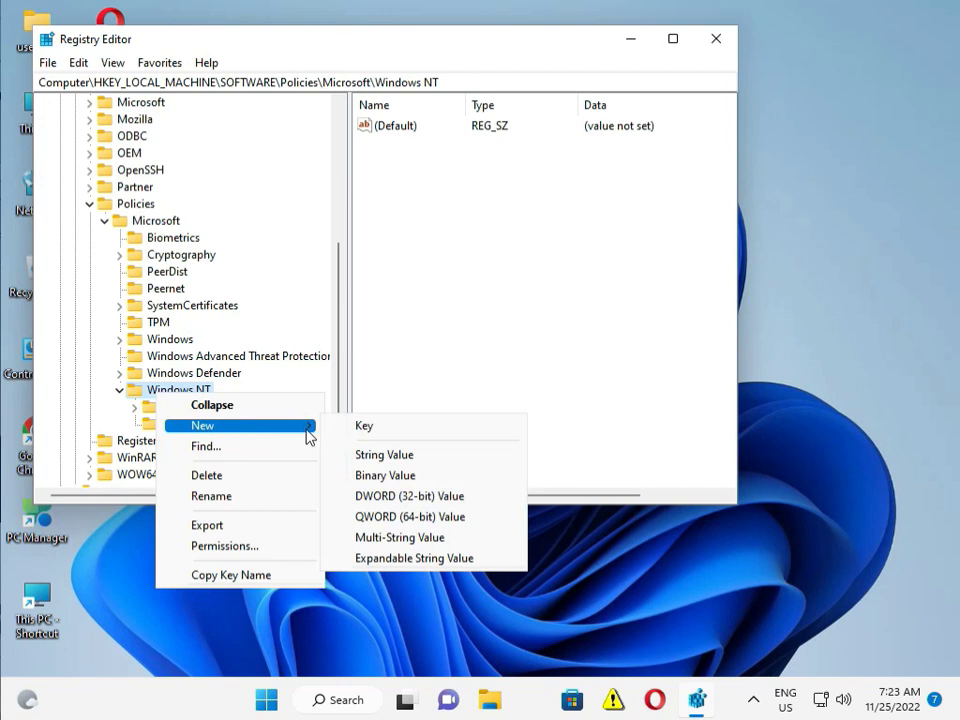
left_click(358, 434)
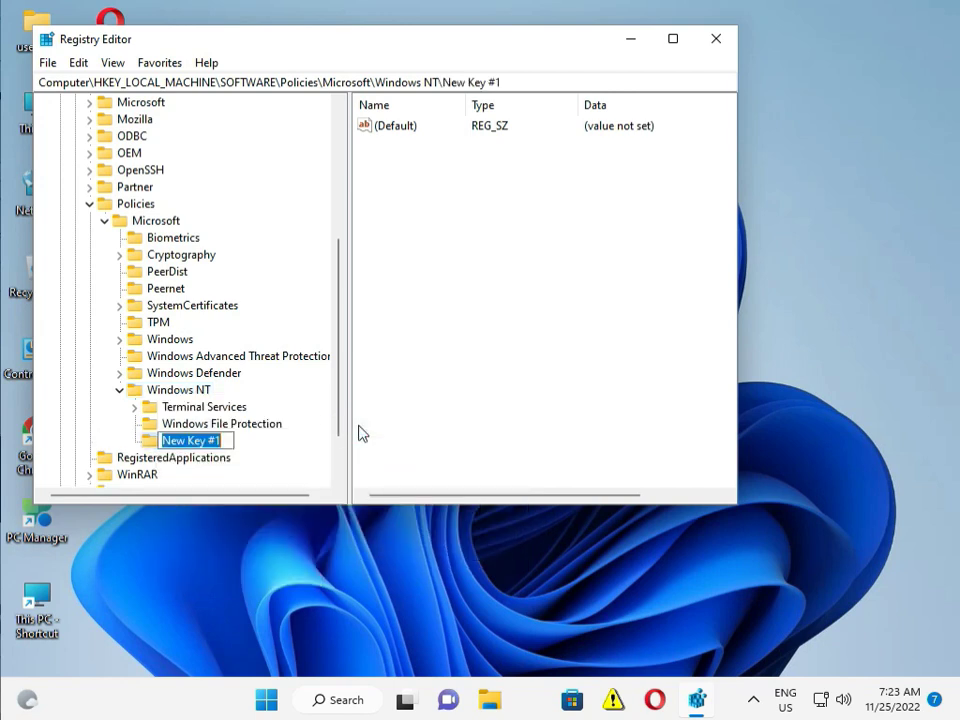
type("P")
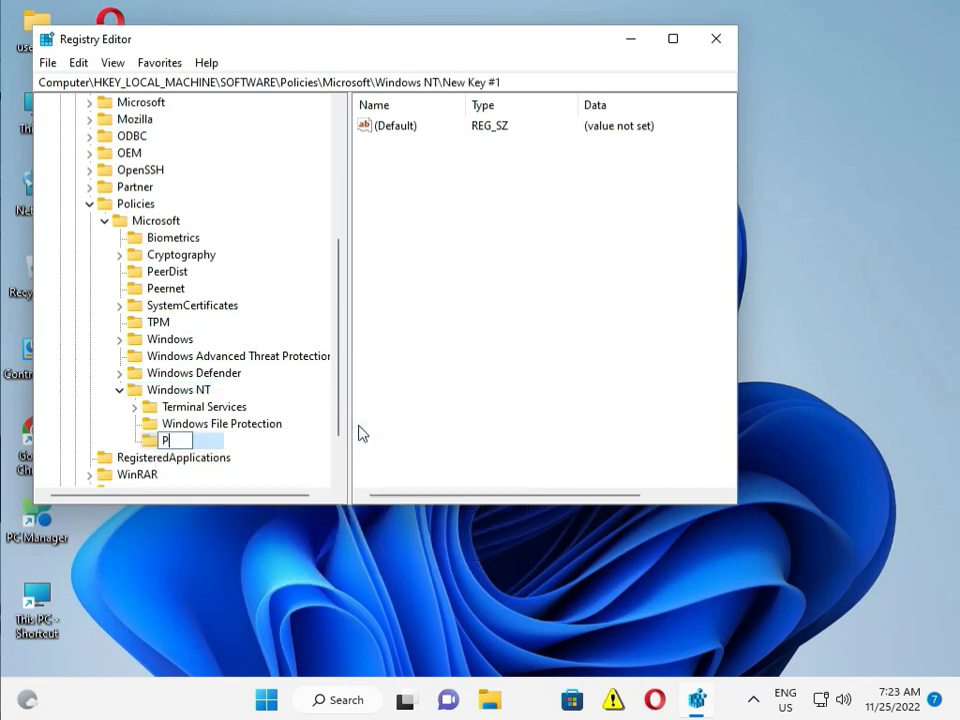
type("rinter")
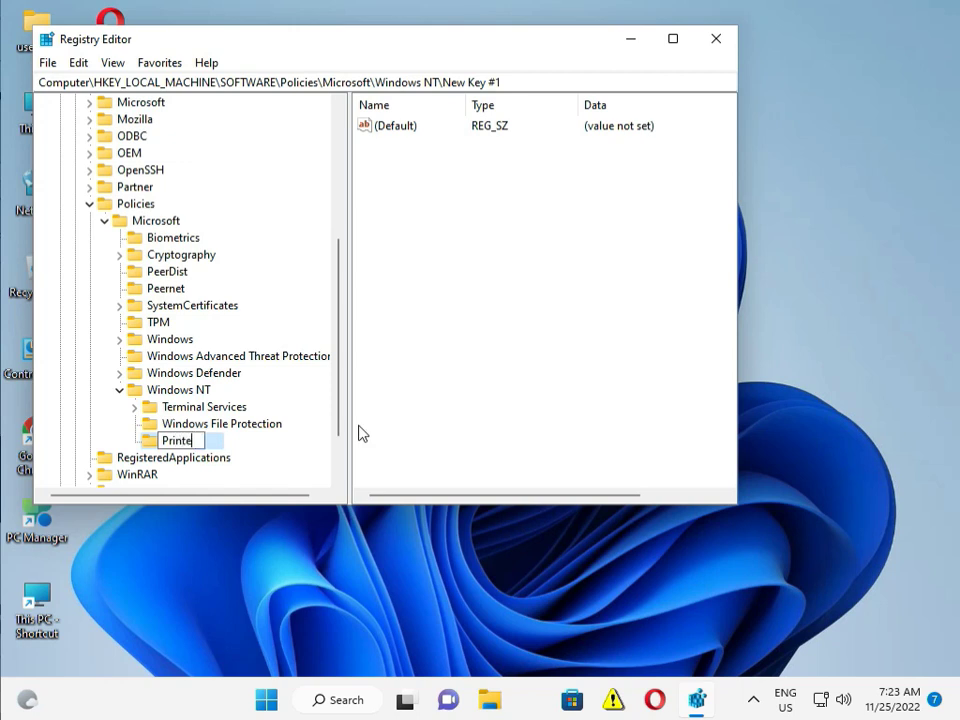
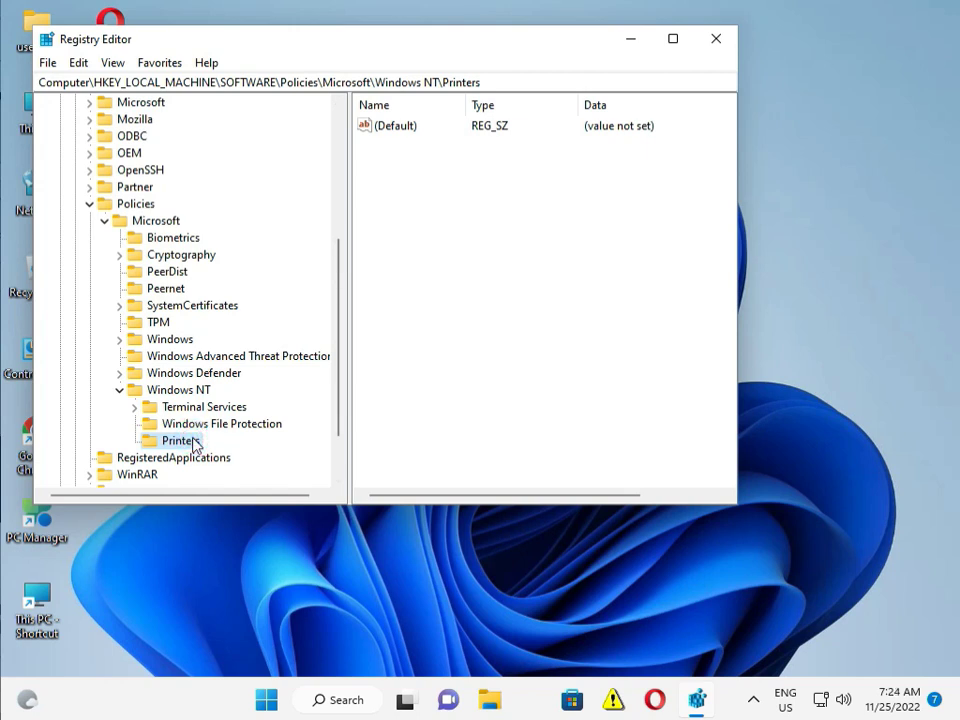
Add a DWORD (32-bit) value to the Printers key, discarding the name RPC and leaving the default name.
right_click(452, 279)
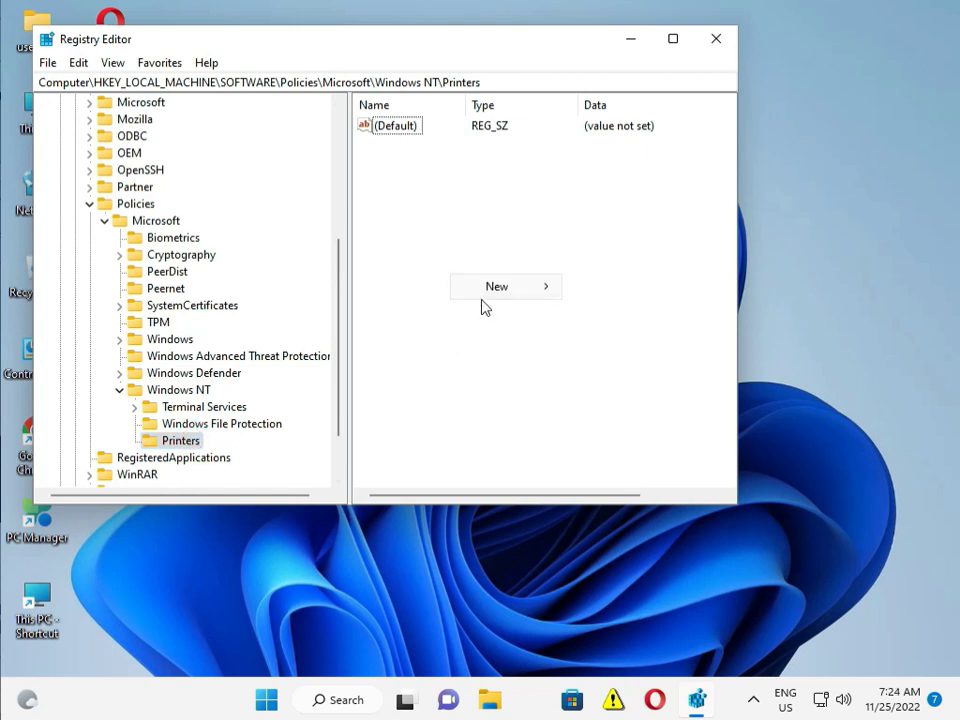
mouse_move(486, 295)
left_click(602, 358)
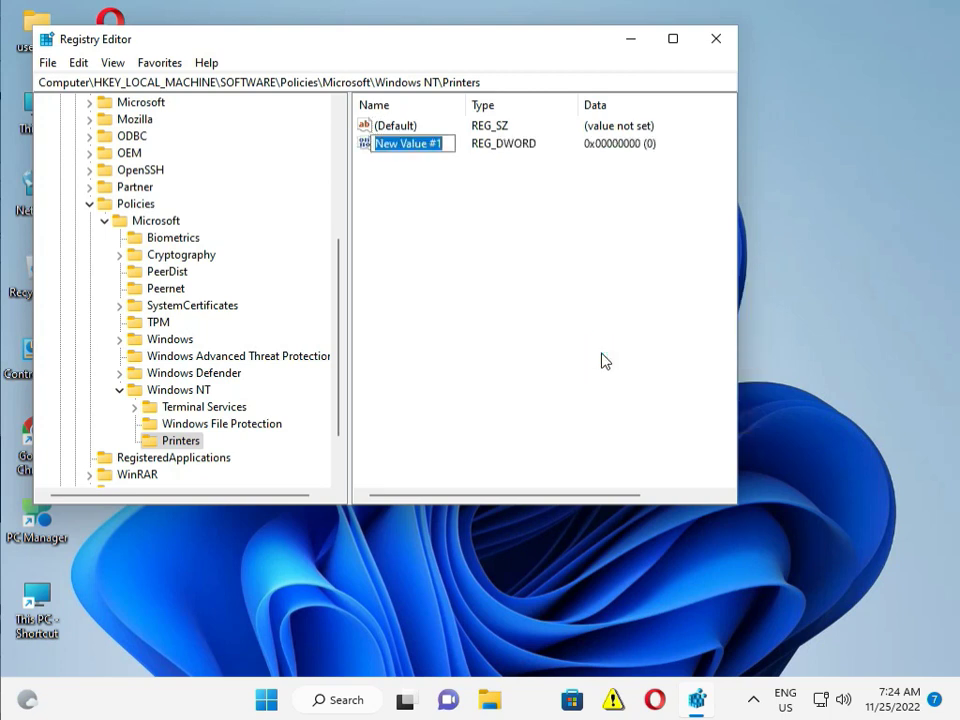
type("R")
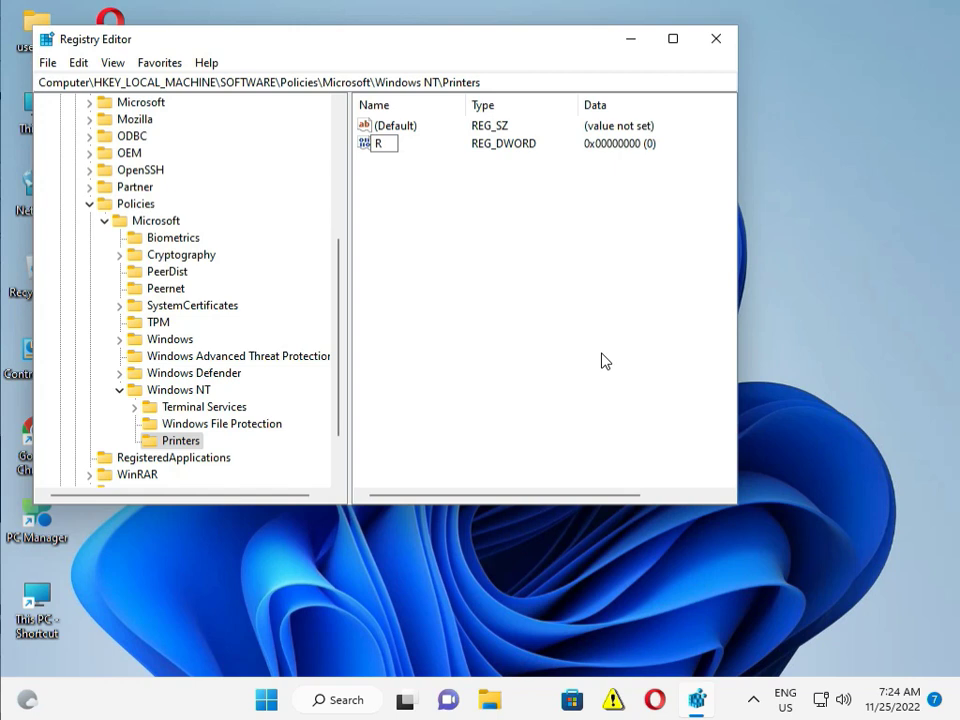
type("PC")
key("BackSpace")
key("BackSpace")
key("BackSpace")
left_click(192, 446)
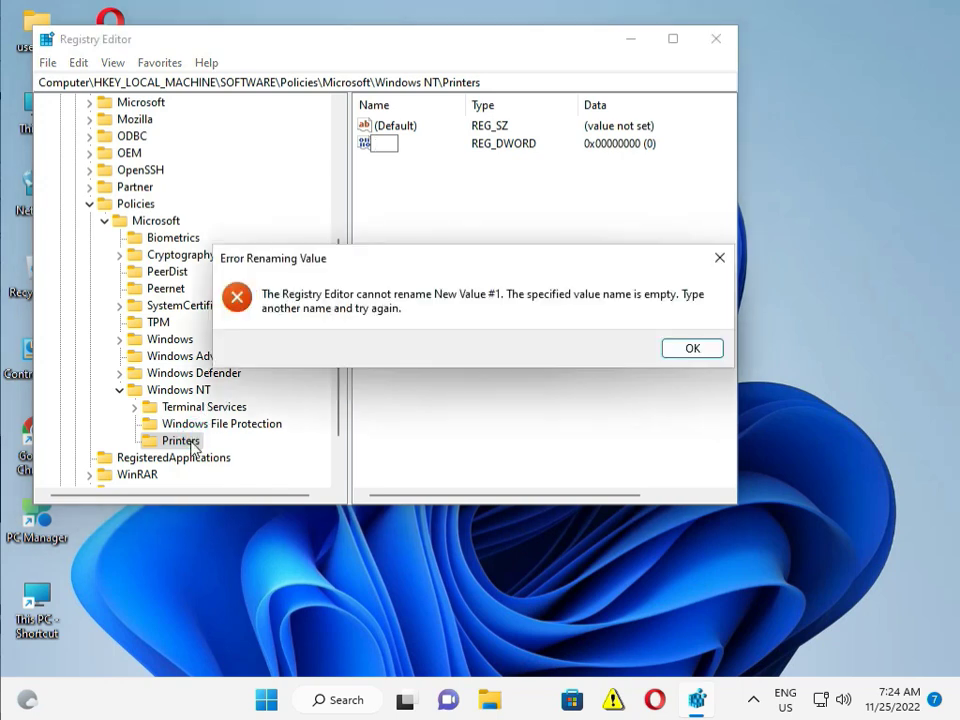
left_click(688, 350)
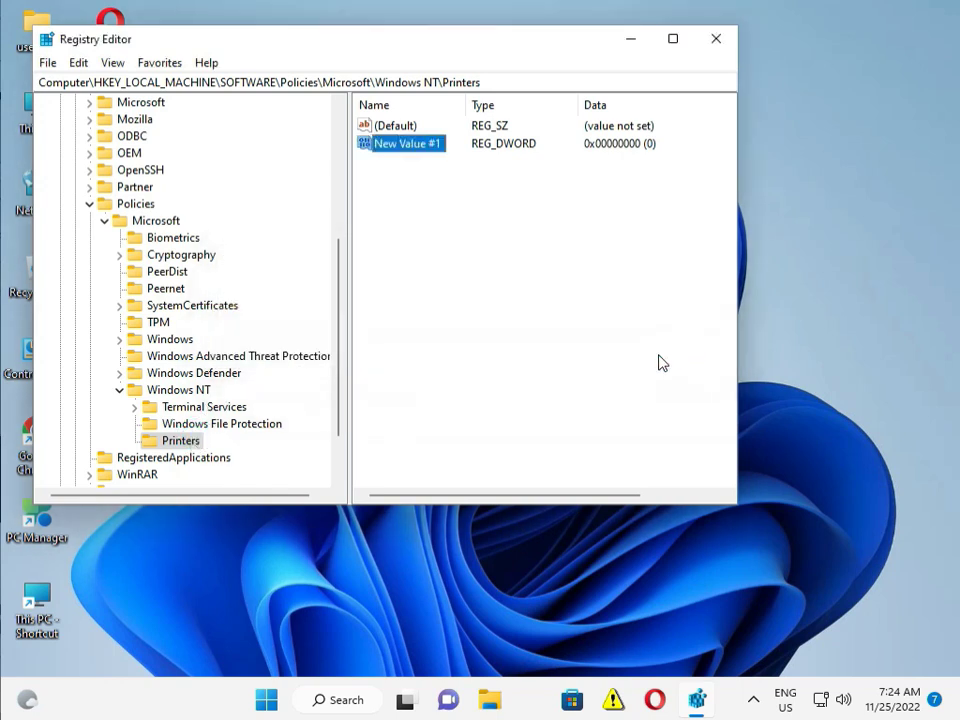
Create a new subkey named RPC under the Printers key.
right_click(178, 442)
mouse_move(208, 486)
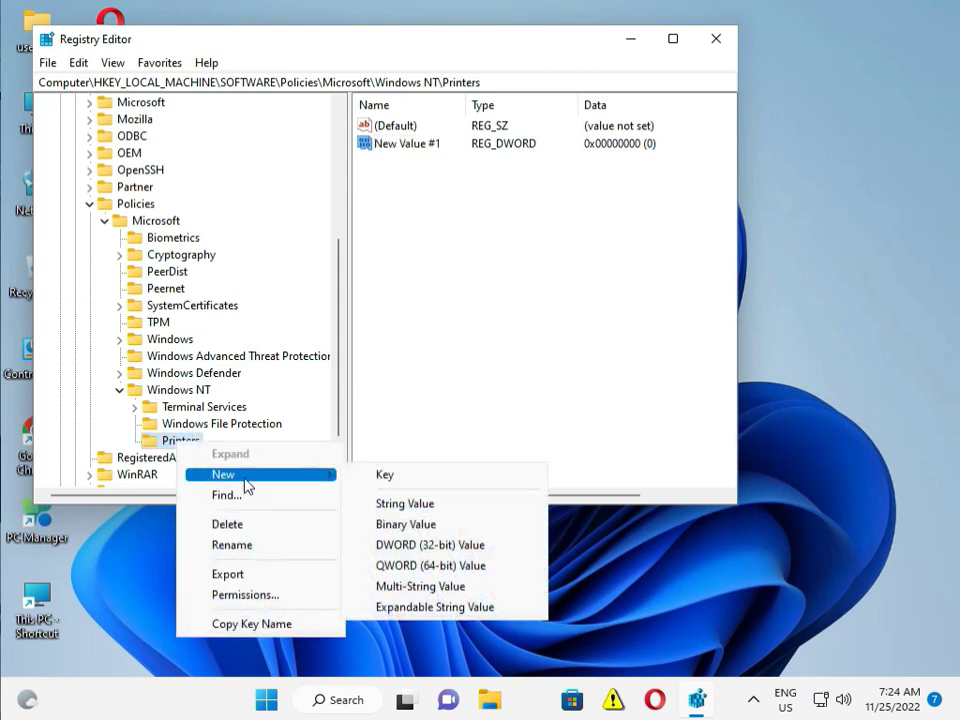
left_click(380, 476)
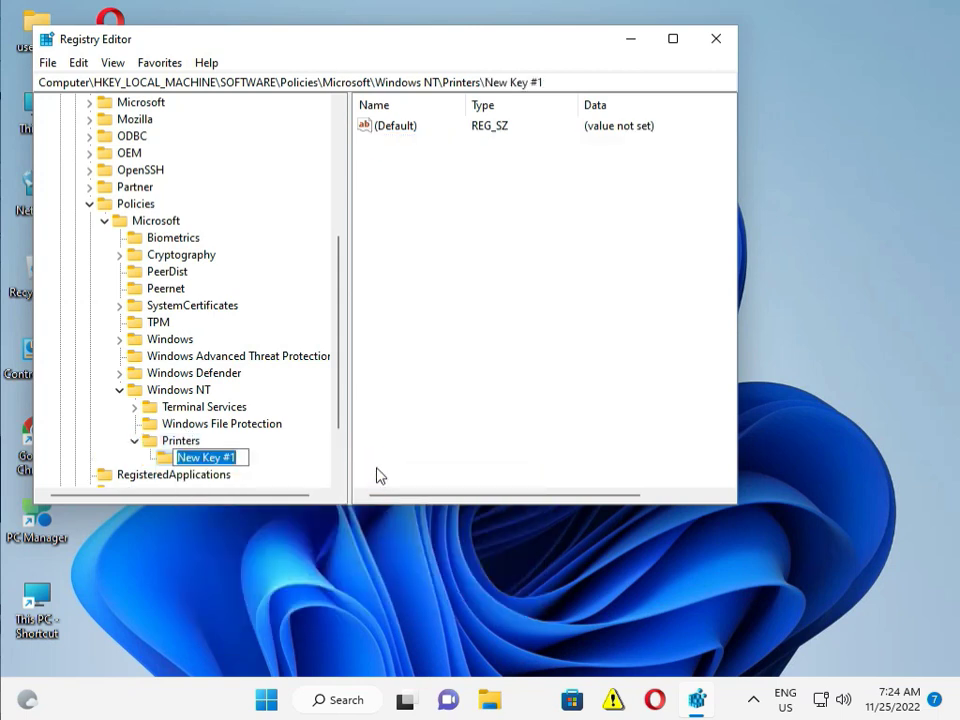
type("R")
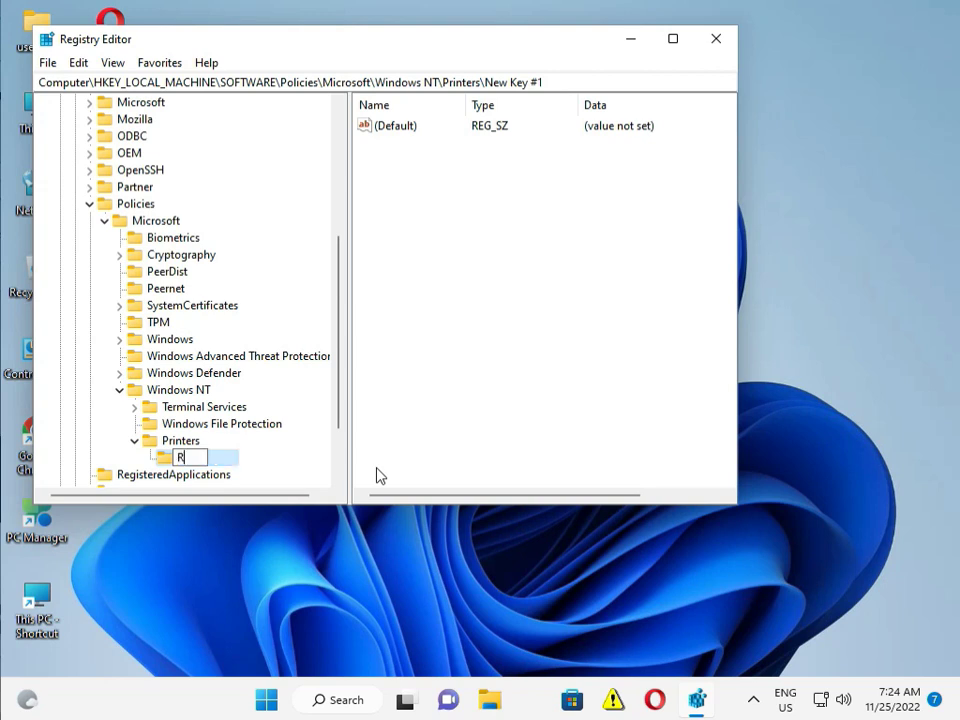
type("PC")
key("Return")
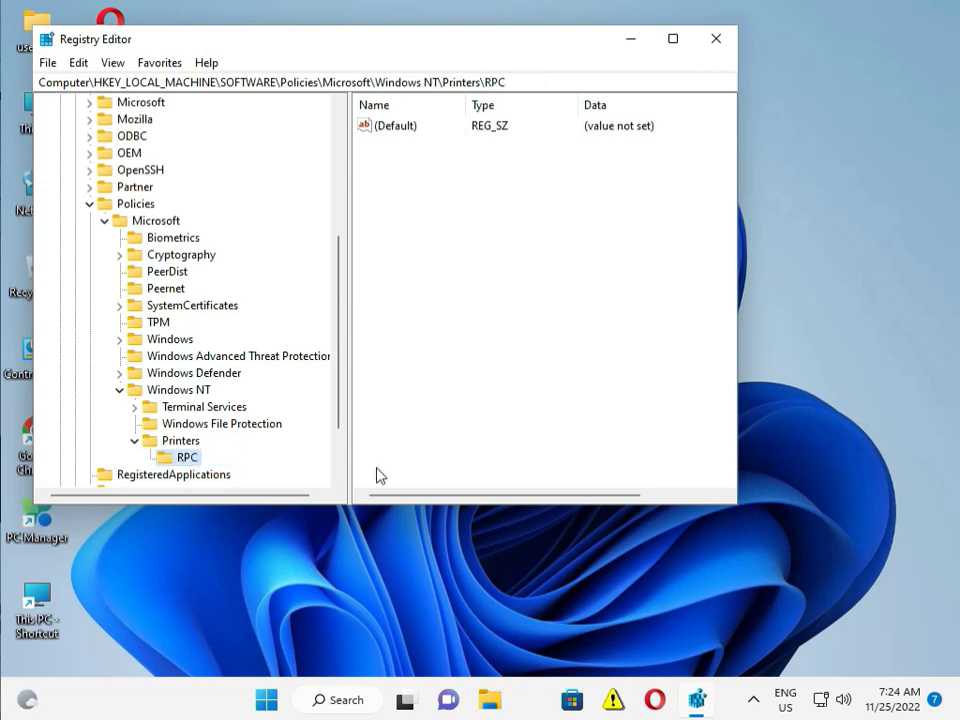
Add a DWORD (32-bit) value named RpcOverNamedPipes to the RPC key.
left_click(171, 440)
left_click(184, 456)
right_click(432, 314)
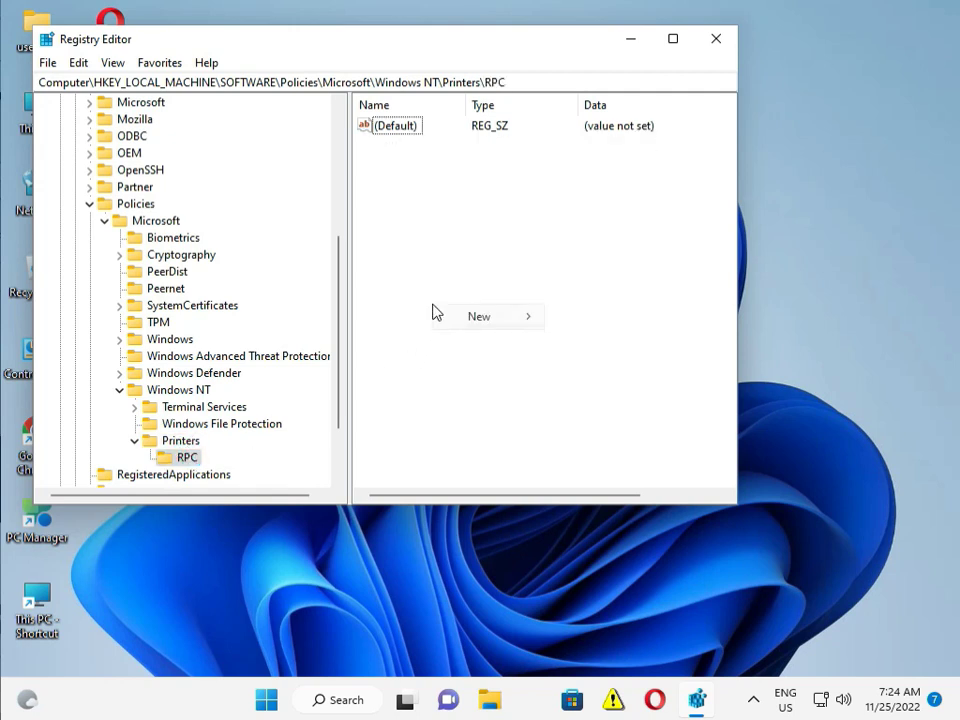
mouse_move(469, 320)
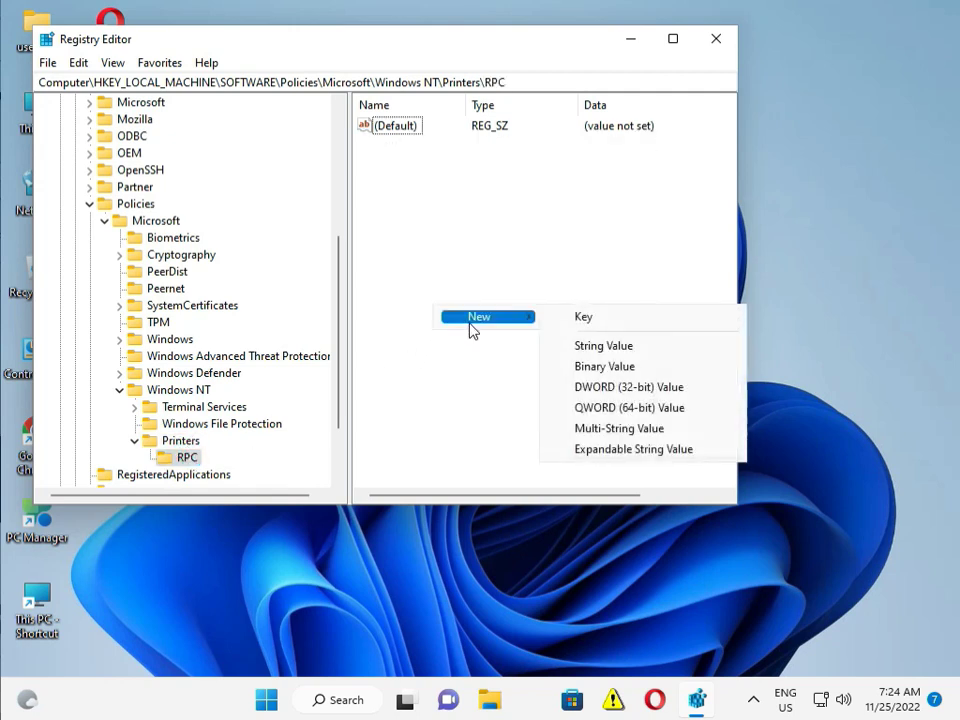
left_click(583, 389)
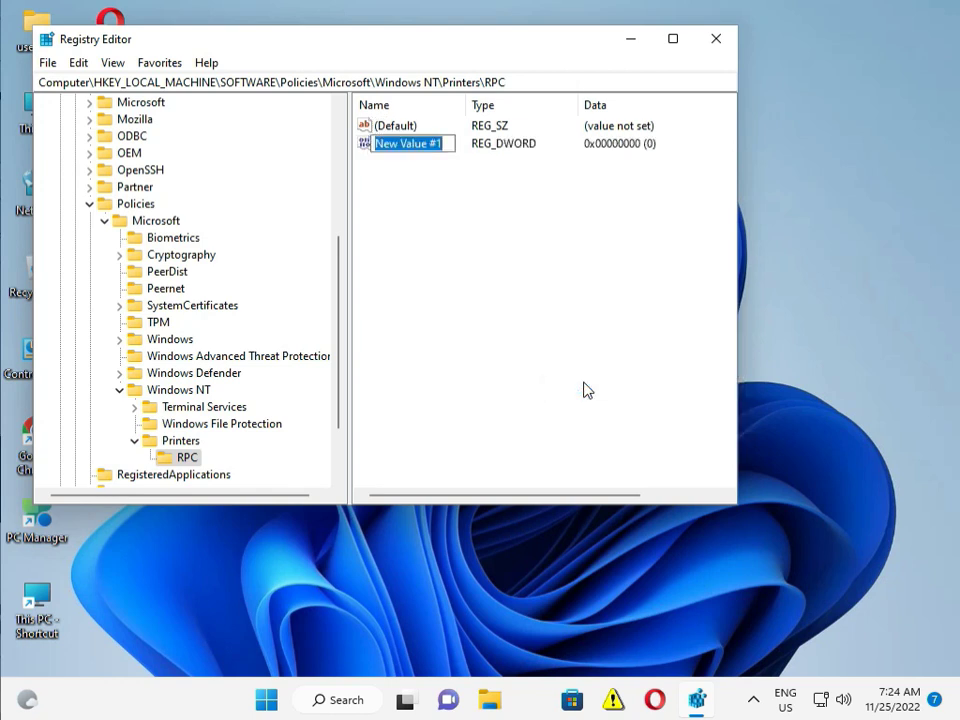
type("Rpco")
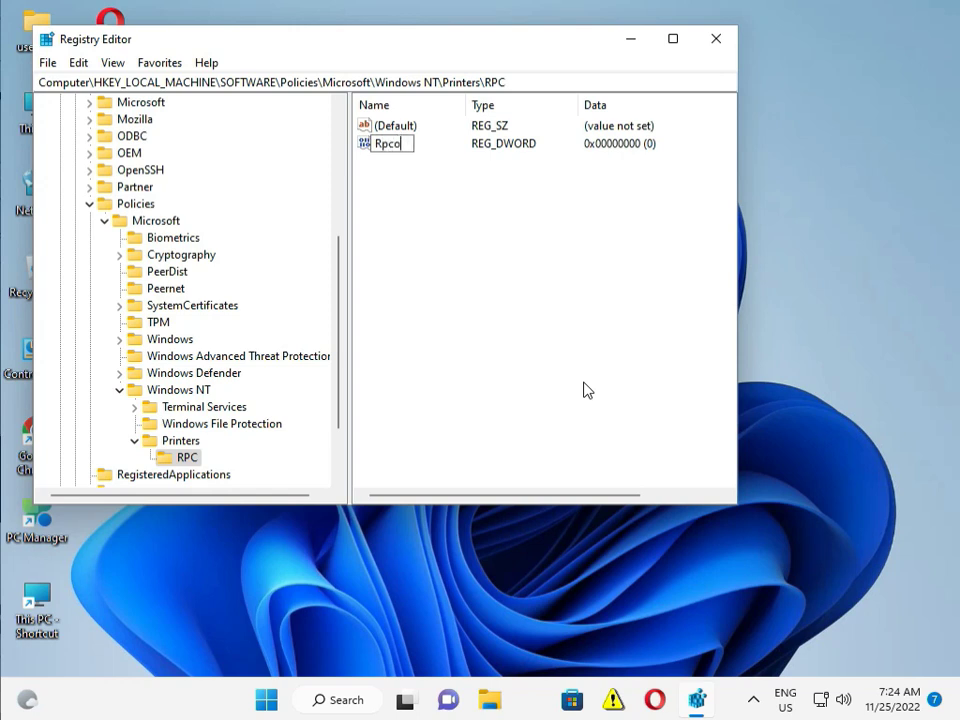
key("BackSpace")
type("P")
key("BackSpace")
type("OverNma")
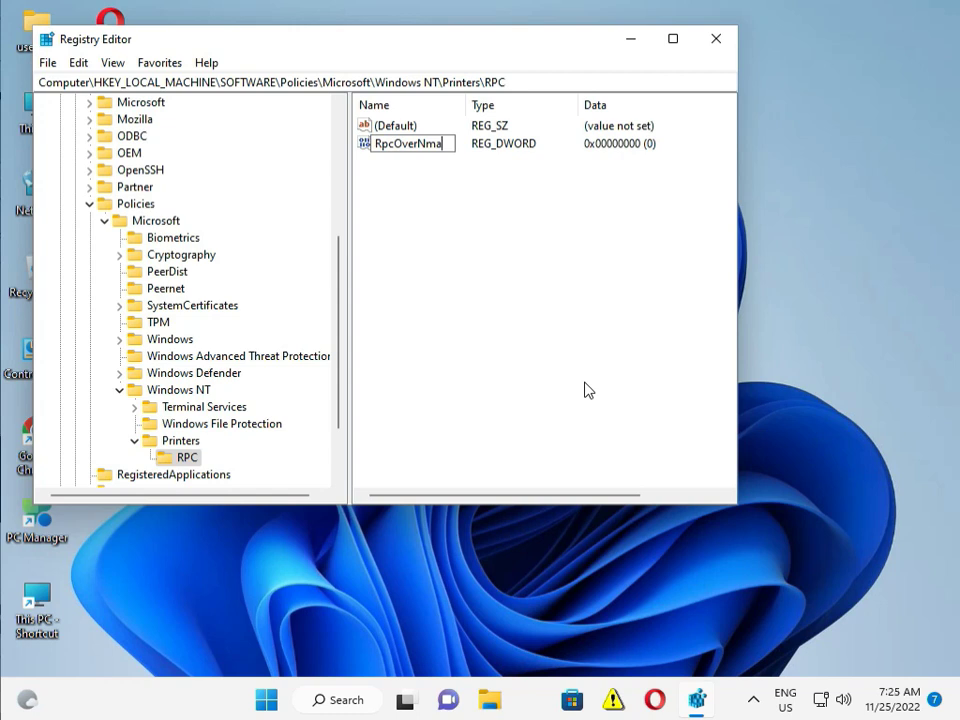
key("BackSpace")
key("BackSpace")
type("amedPip")
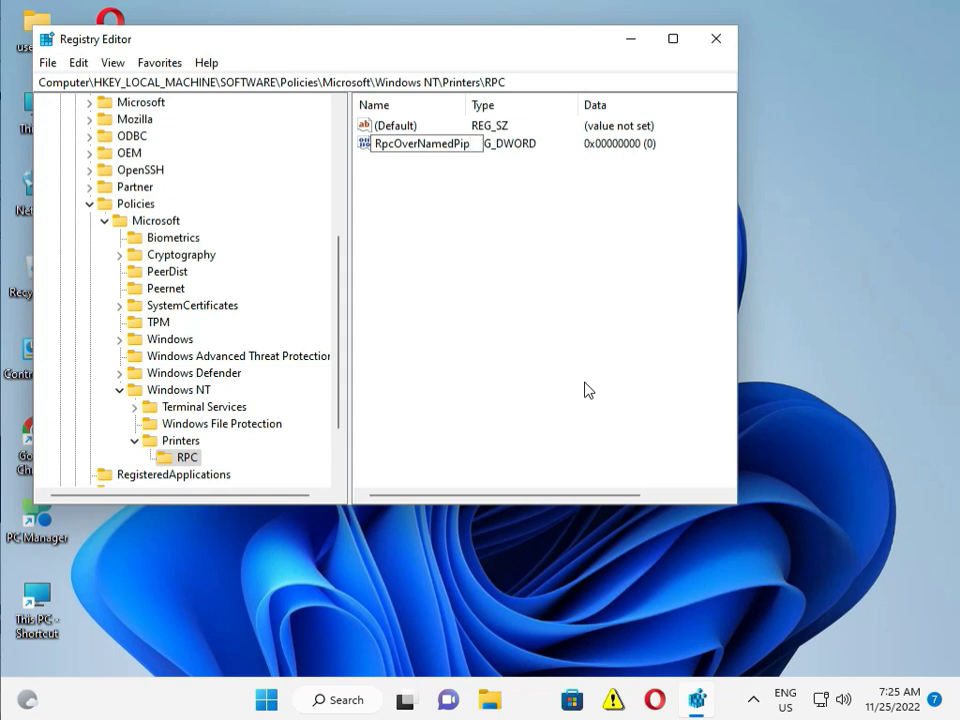
type("es")
key("Return")
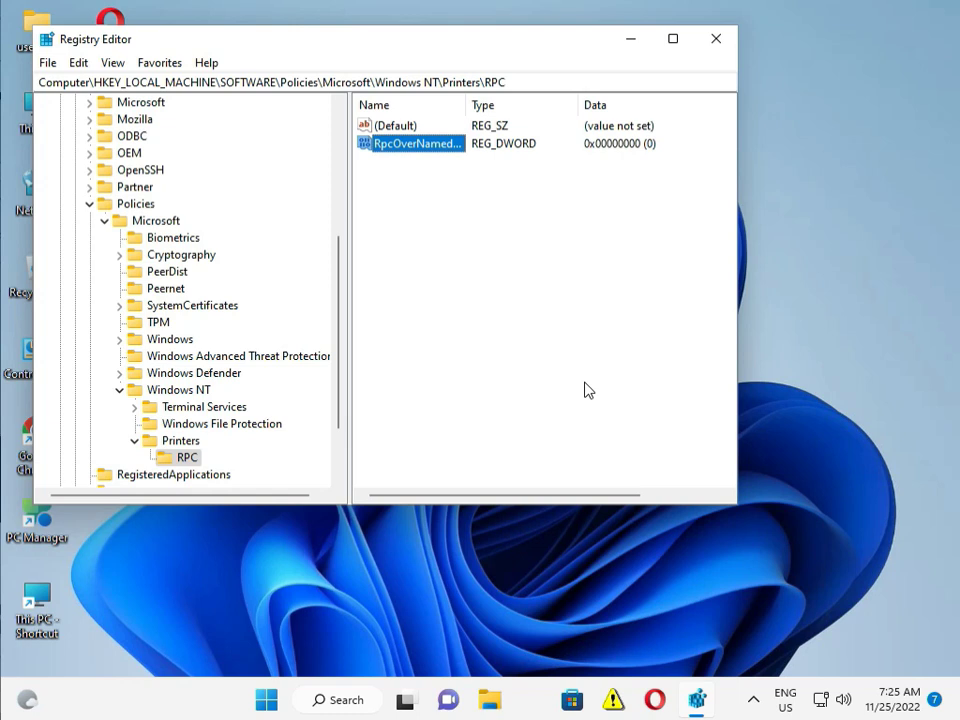
Set the value data of RpcOverNamedPipes to 1 and close Registry Editor.
double_click(386, 148)
type("1")
left_click(291, 272)
left_click(716, 38)
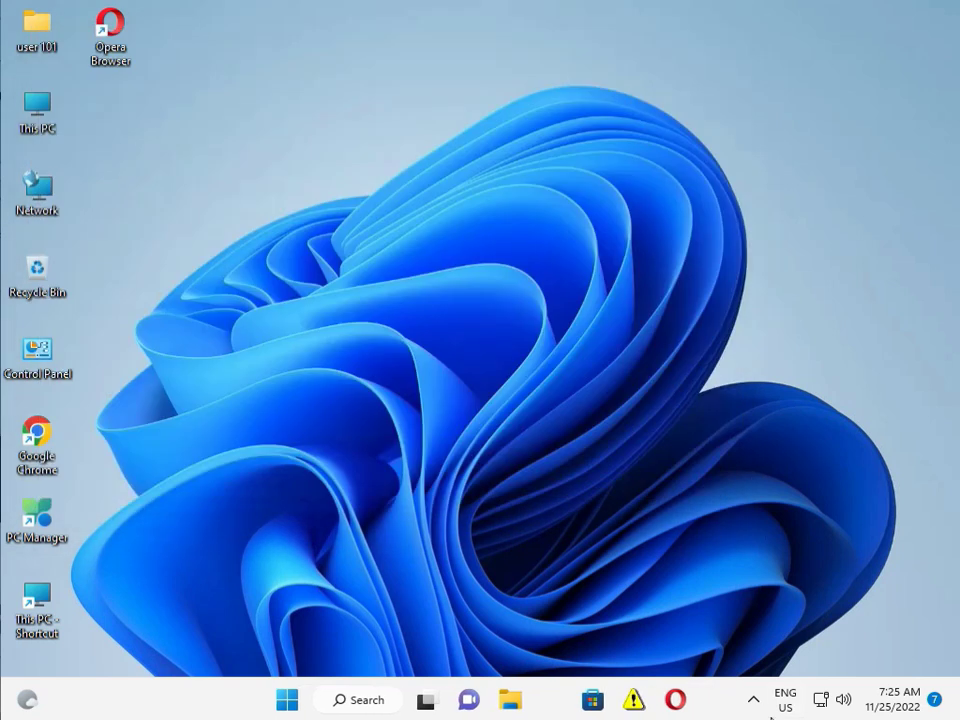
Open Windows Settings, visit the Troubleshoot page under System, and go to the Windows Update page.
left_click(287, 700)
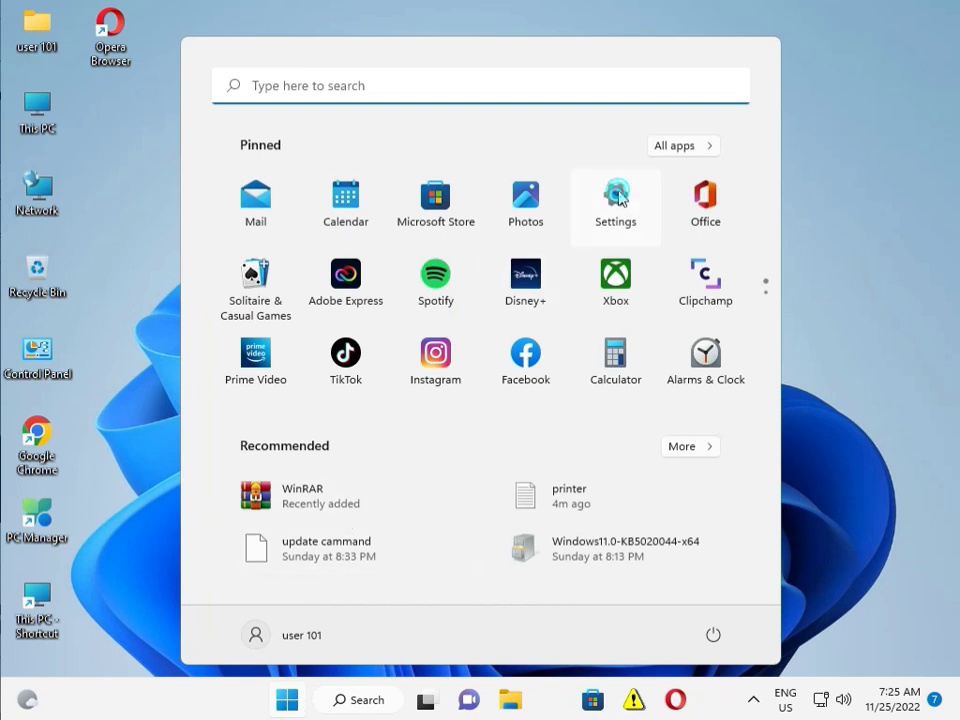
left_click(616, 197)
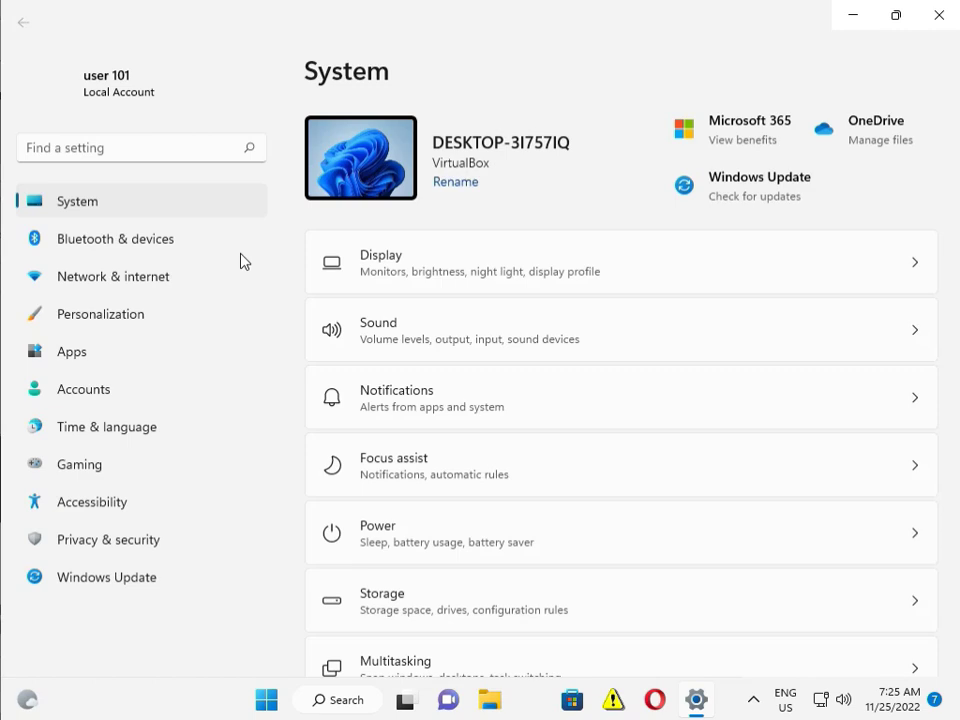
scroll(440, 505, "down", 3)
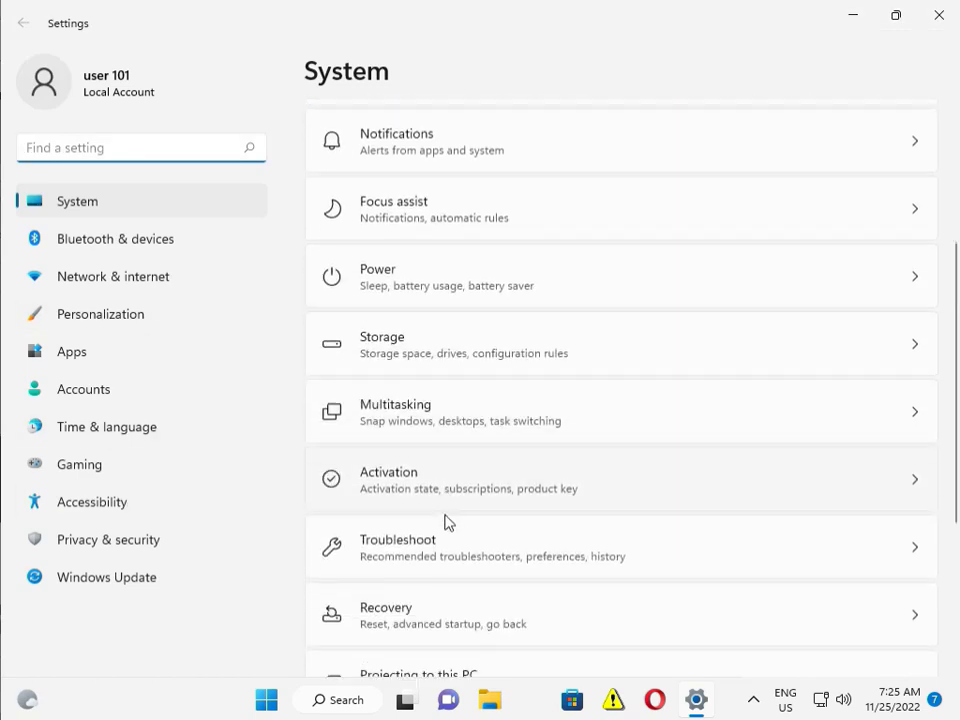
left_click(477, 552)
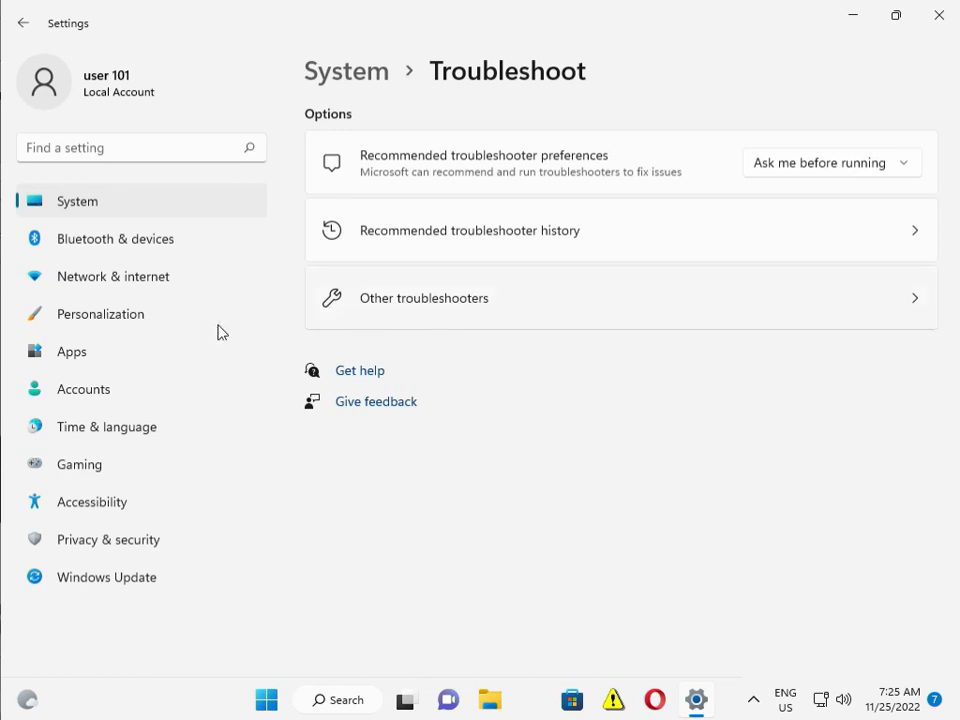
left_click(140, 579)
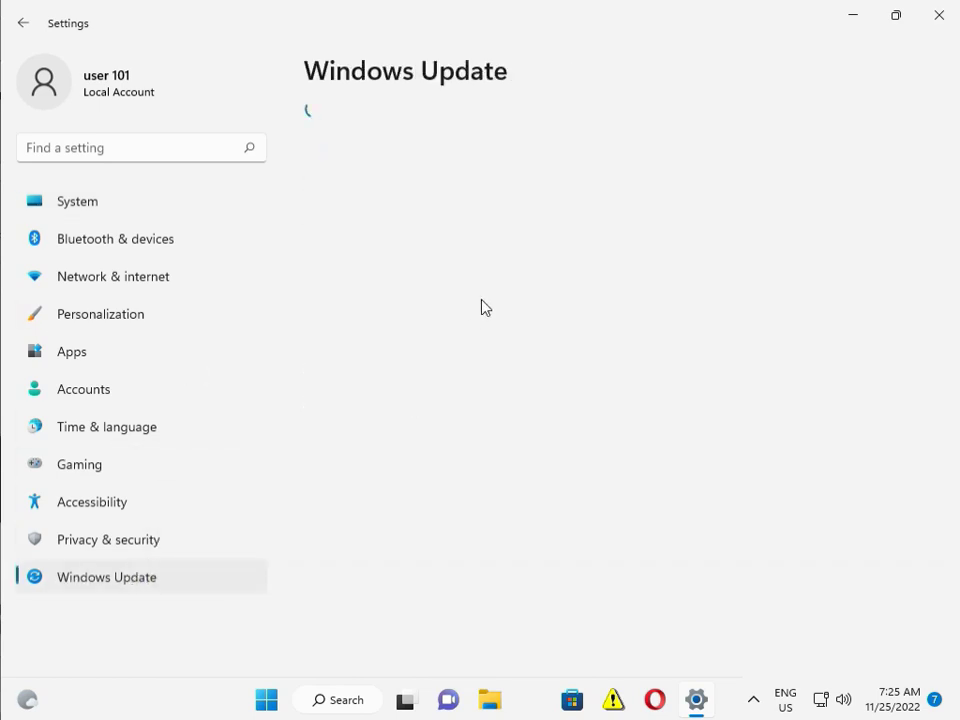